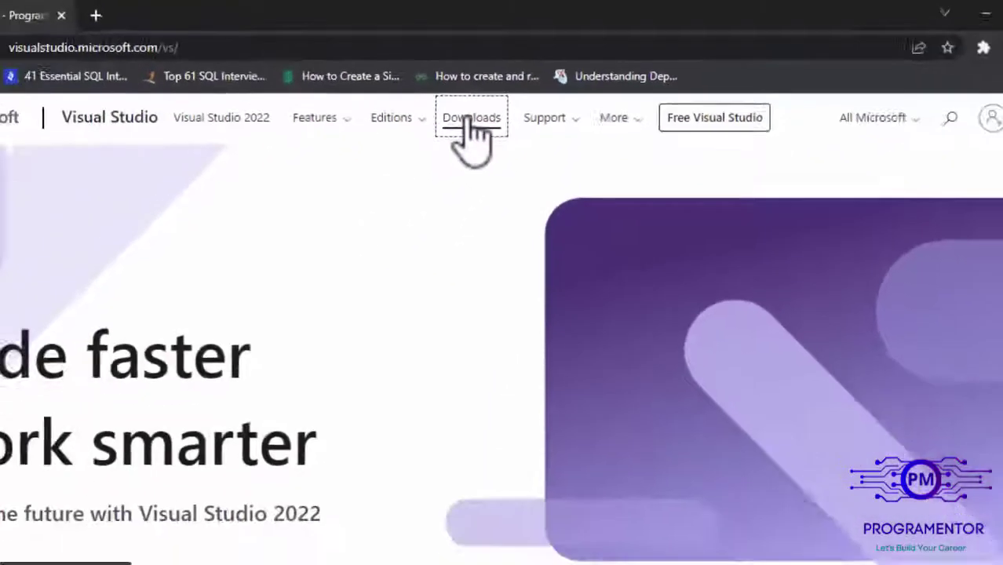
Open the Visual Studio downloads page and bring the Visual Studio 2022 editions into view
{"action": "left_click", "coordinate": [390, 175]}
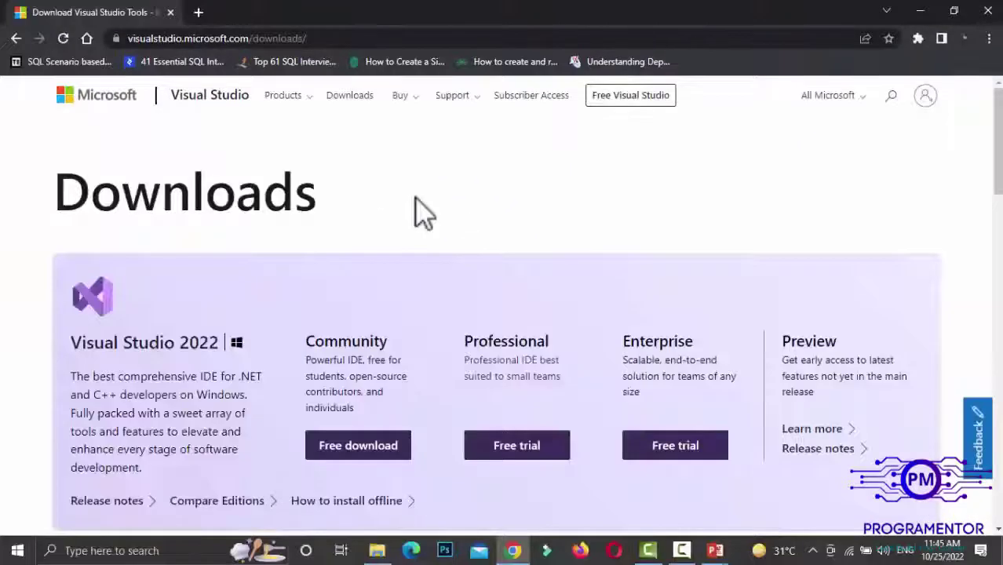
{"action": "scroll", "coordinate": [424, 213], "scroll_direction": "down", "scroll_amount": 1}
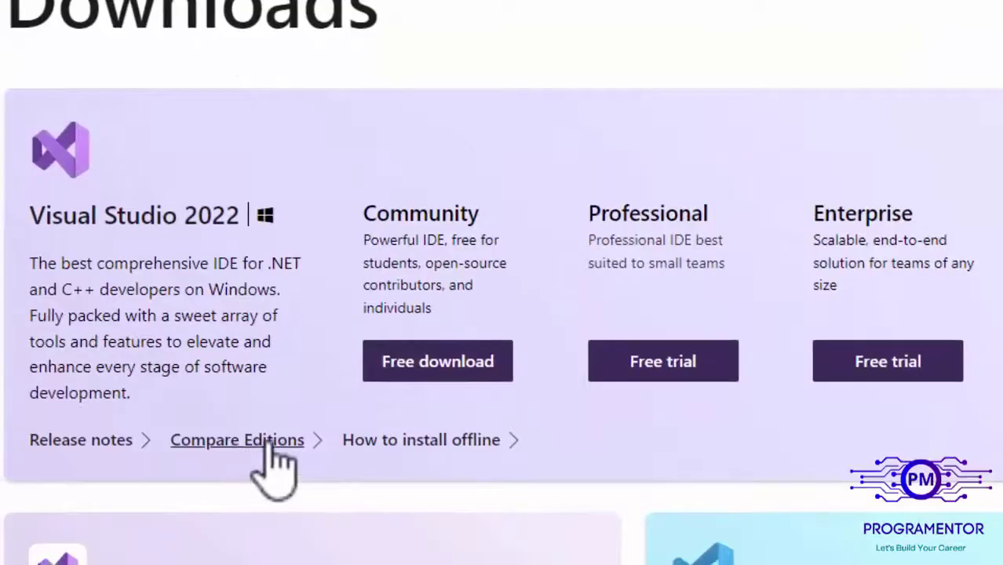
Examine the supported features of the Community, Professional and Enterprise editions on the Visual Studio 2022 comparison page
{"action": "left_click", "coordinate": [269, 444]}
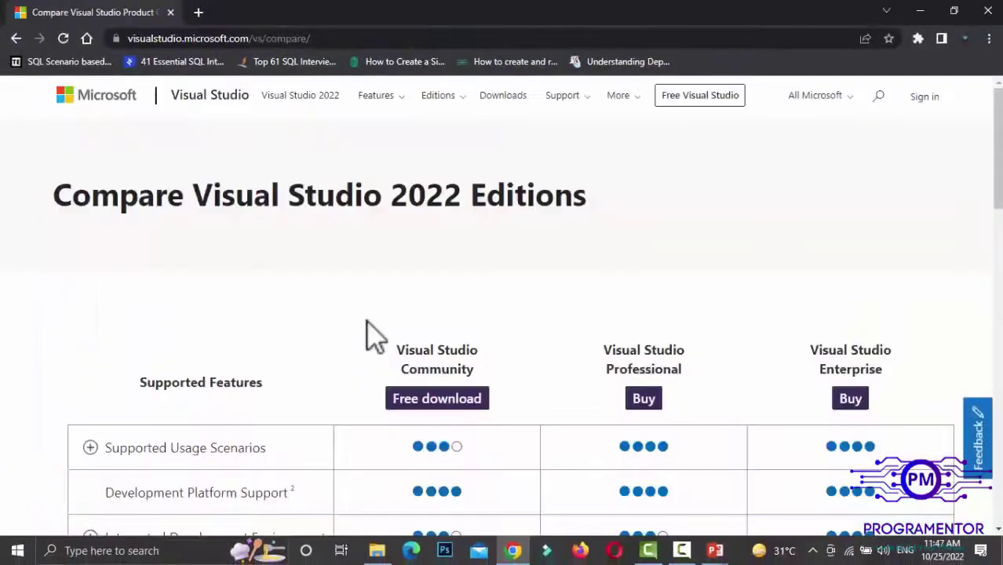
{"action": "scroll", "coordinate": [375, 337], "scroll_direction": "down", "scroll_amount": 3}
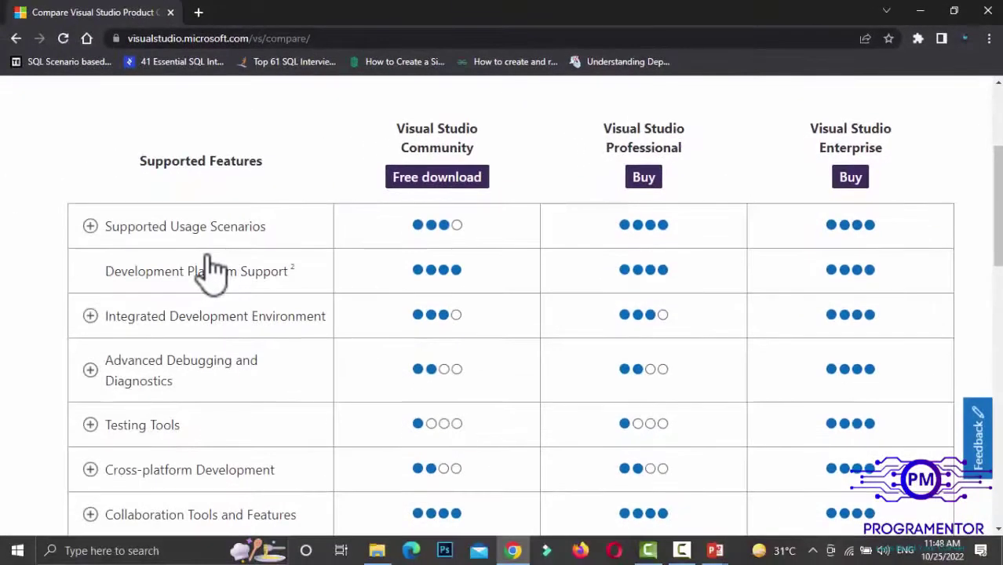
{"action": "scroll", "coordinate": [211, 273], "scroll_direction": "down", "scroll_amount": 2}
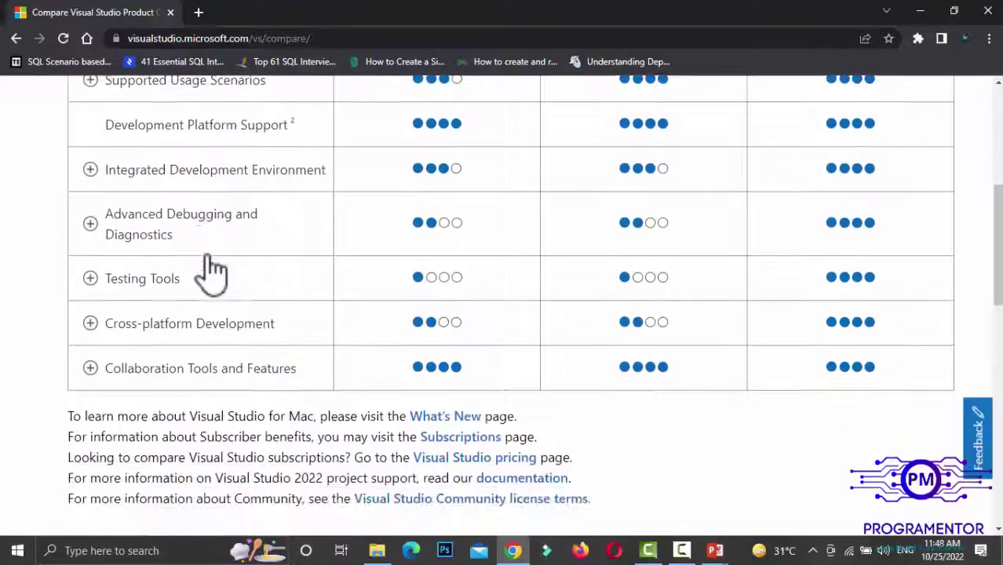
{"action": "scroll", "coordinate": [213, 273], "scroll_direction": "up", "scroll_amount": 3}
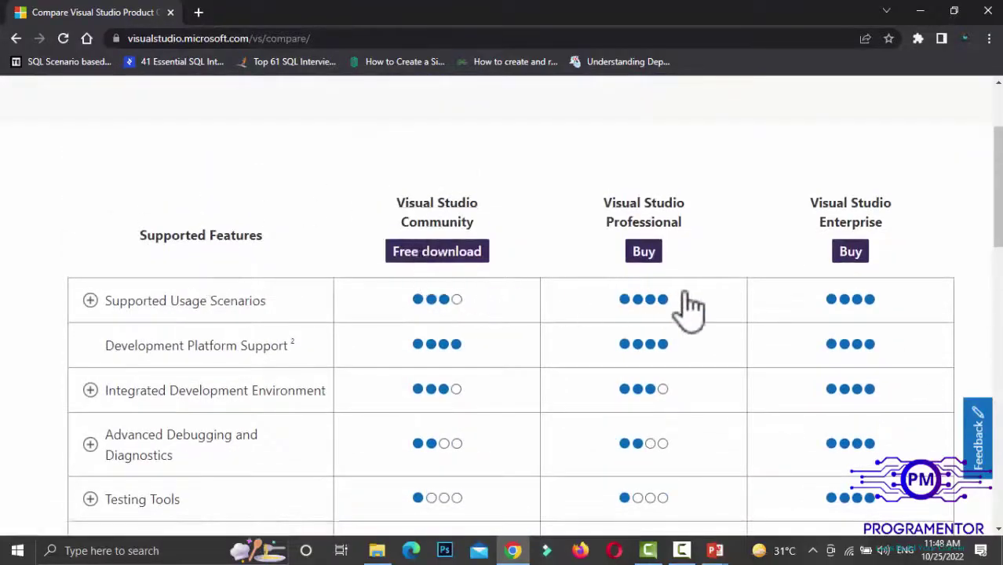
{"action": "scroll", "coordinate": [241, 346], "scroll_direction": "down", "scroll_amount": 5}
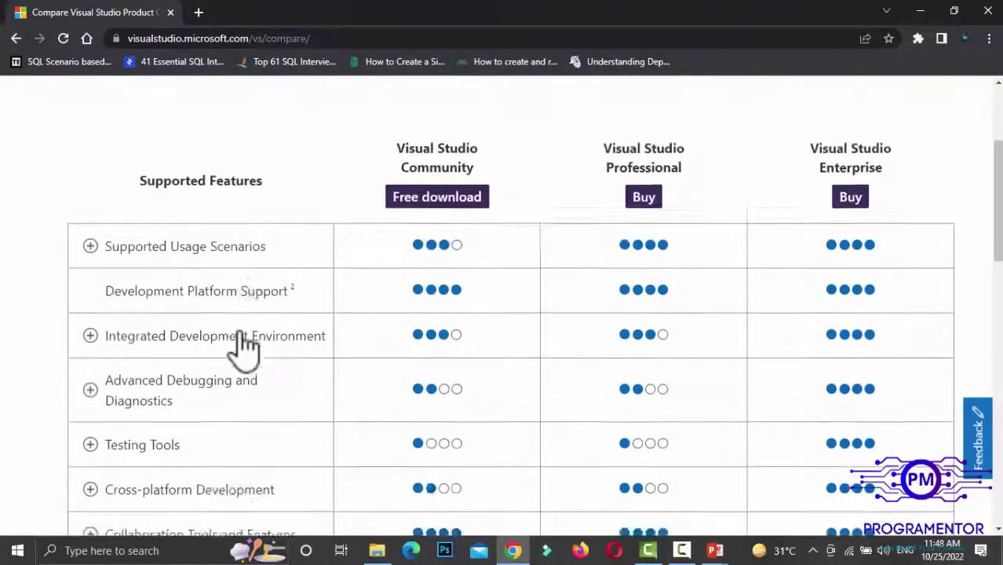
{"action": "scroll", "coordinate": [609, 303], "scroll_direction": "down", "scroll_amount": 1}
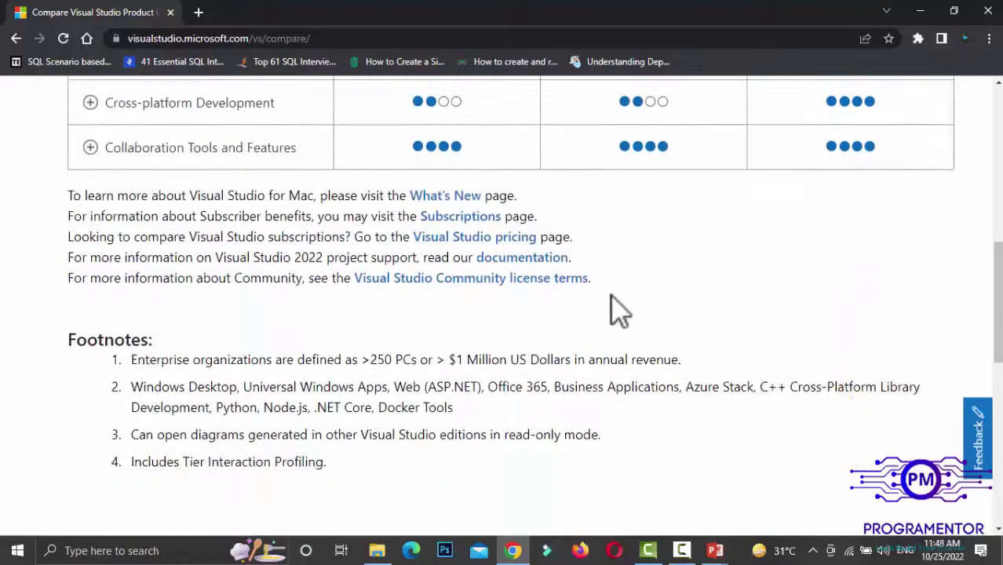
{"action": "scroll", "coordinate": [616, 309], "scroll_direction": "up", "scroll_amount": 8}
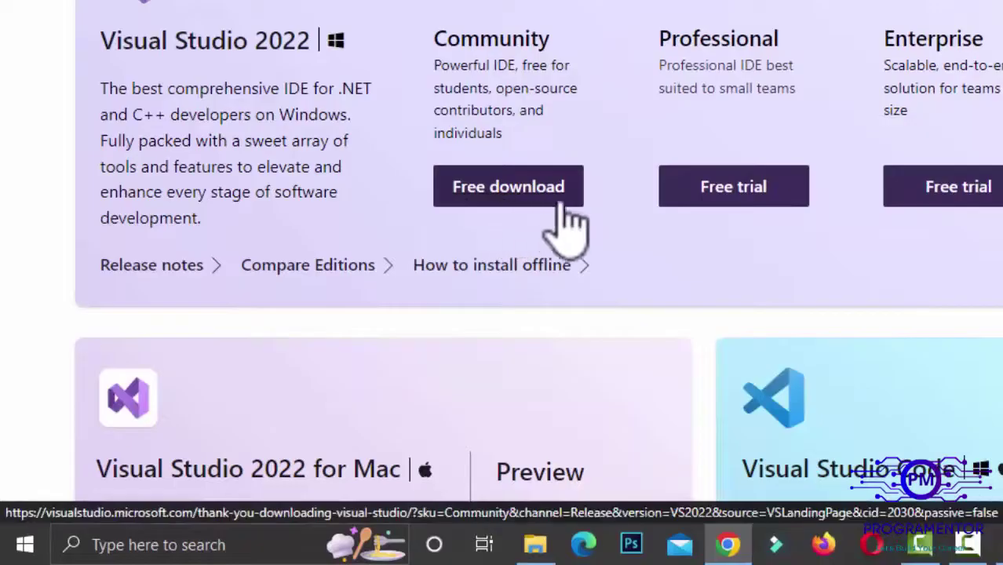
Download the free Visual Studio 2022 Community installer and show the downloaded VisualStudioSetup.exe in its folder
{"action": "left_click", "coordinate": [507, 202]}
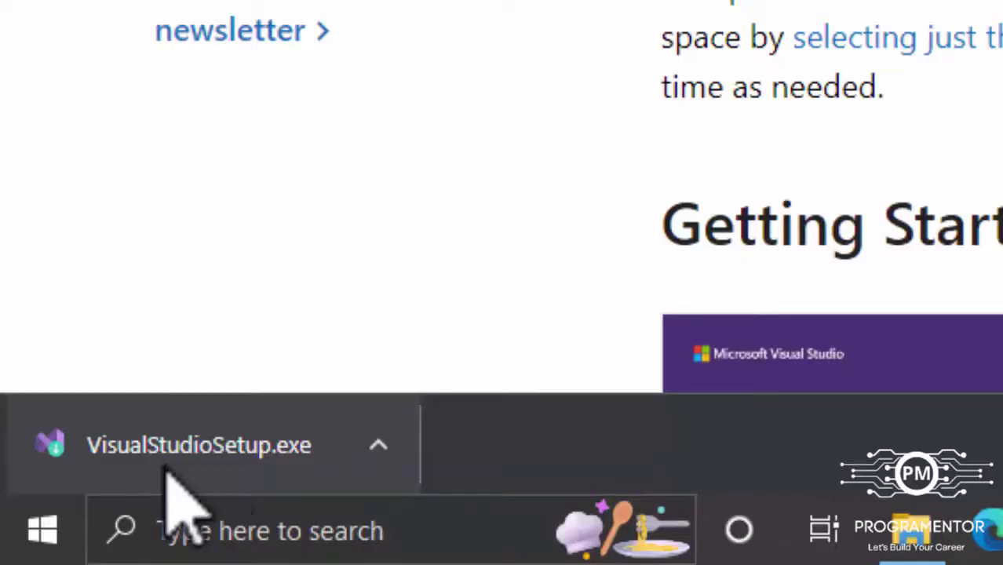
{"action": "left_click", "coordinate": [376, 444]}
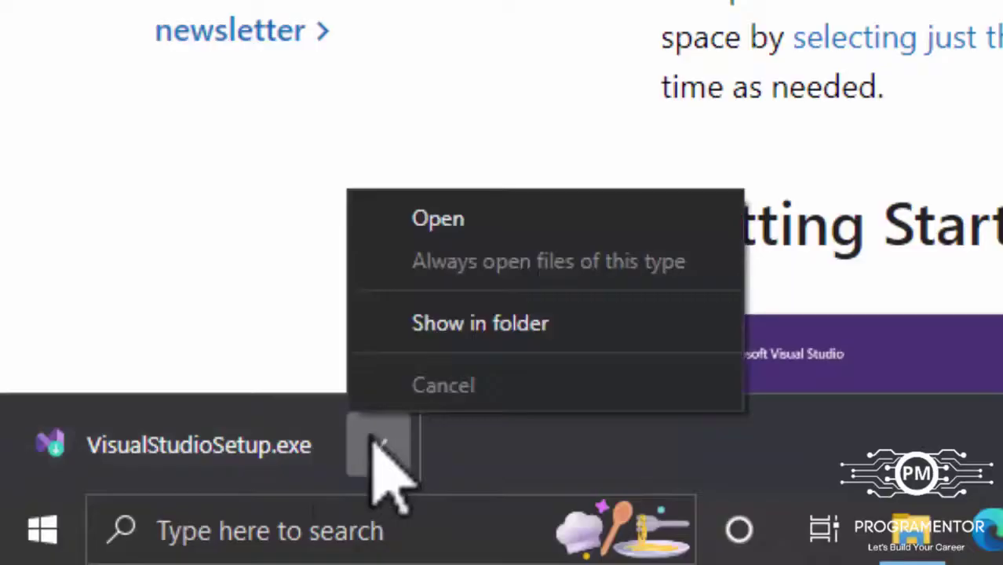
{"action": "left_click", "coordinate": [572, 323]}
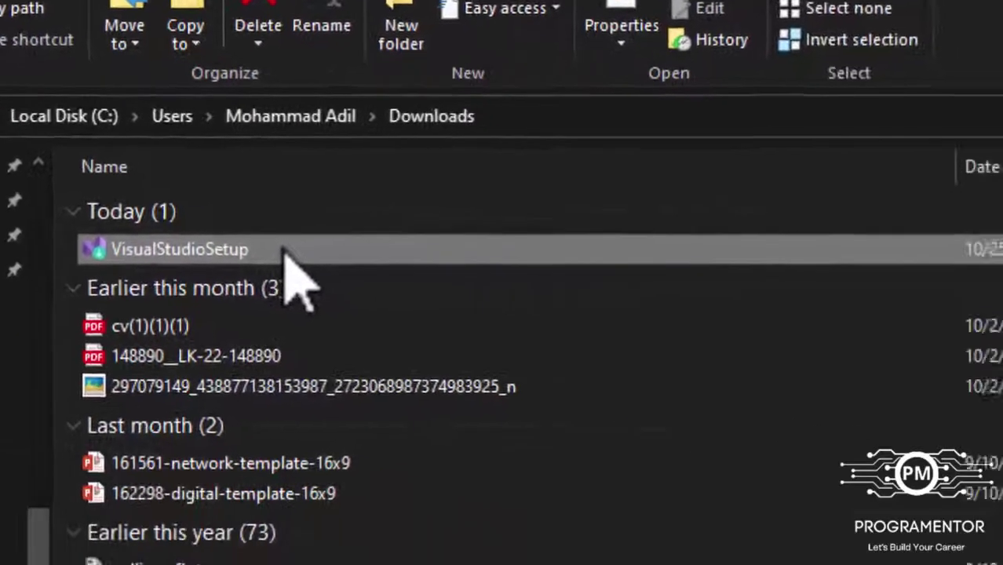
Run VisualStudioSetup, allow it through the security warning and accept the installer's privacy and license terms
{"action": "double_click", "coordinate": [524, 345]}
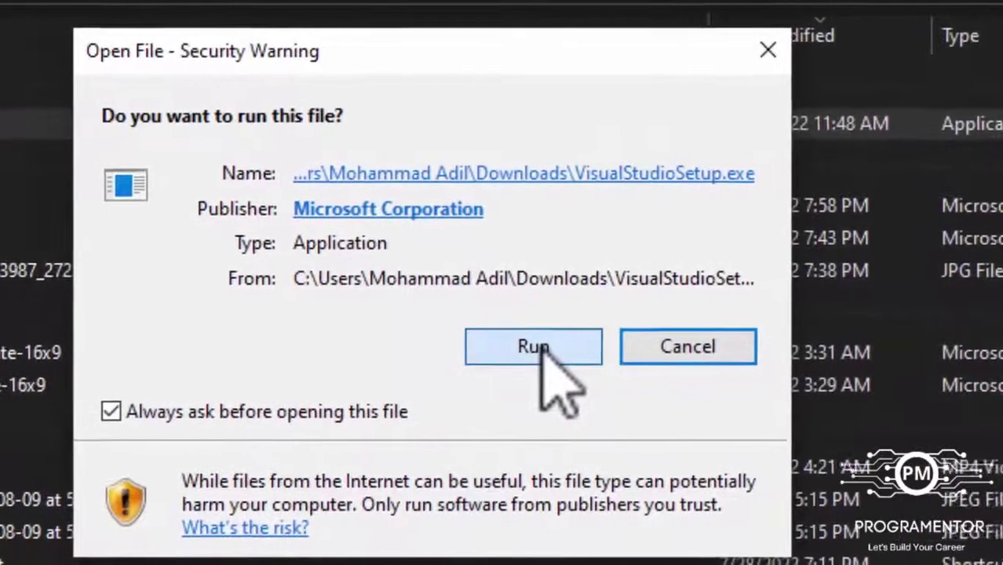
{"action": "left_click", "coordinate": [494, 348]}
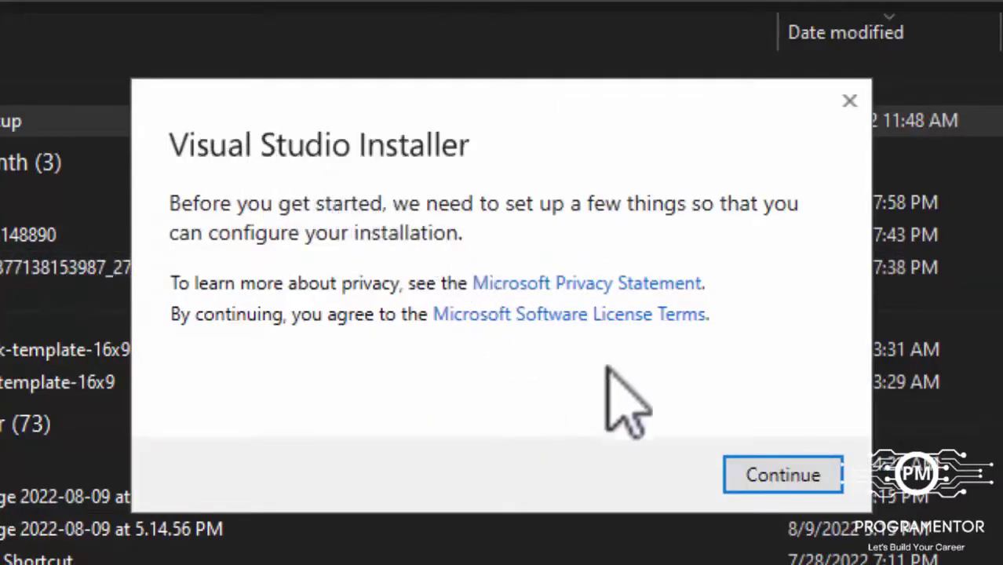
{"action": "left_click", "coordinate": [789, 473]}
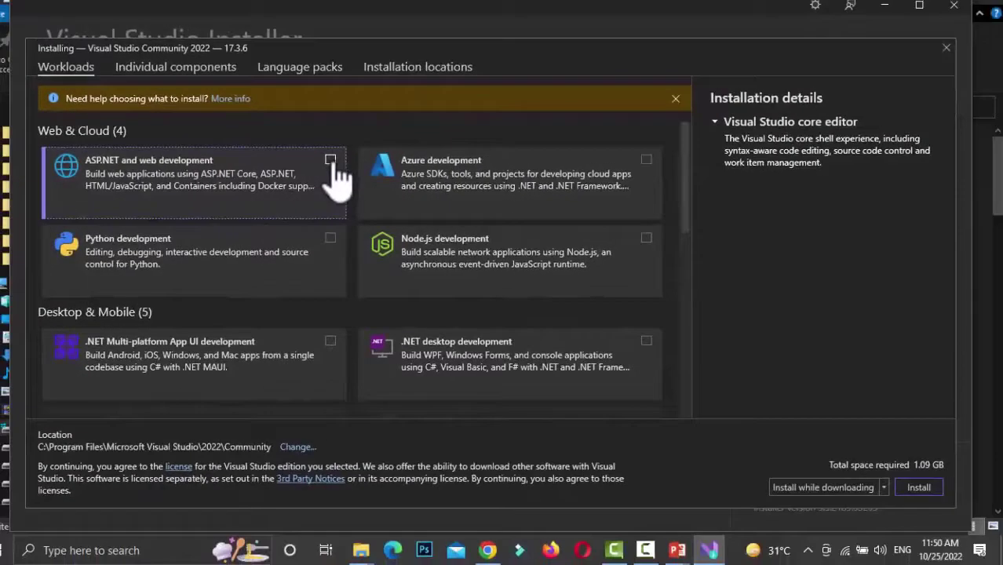
Include the ASP.NET and web development and .NET desktop development workloads, and leave Azure development deselected
{"action": "left_click", "coordinate": [330, 161]}
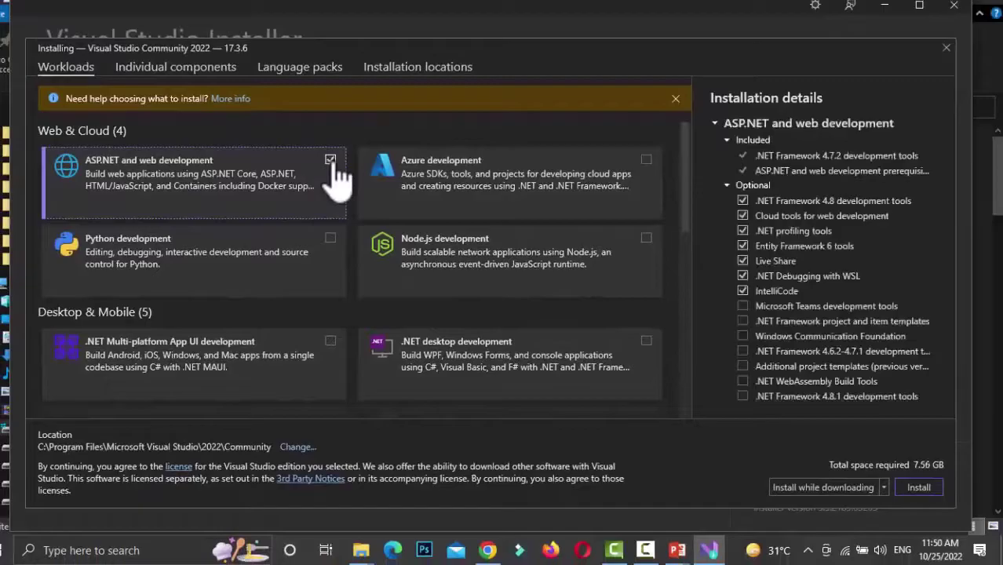
{"action": "left_click", "coordinate": [330, 161]}
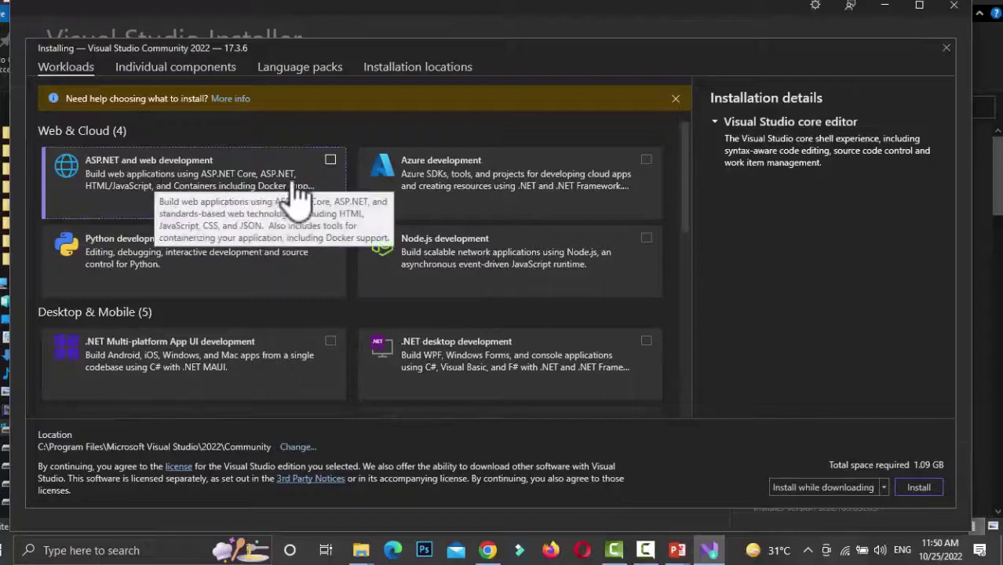
{"action": "left_click", "coordinate": [330, 161]}
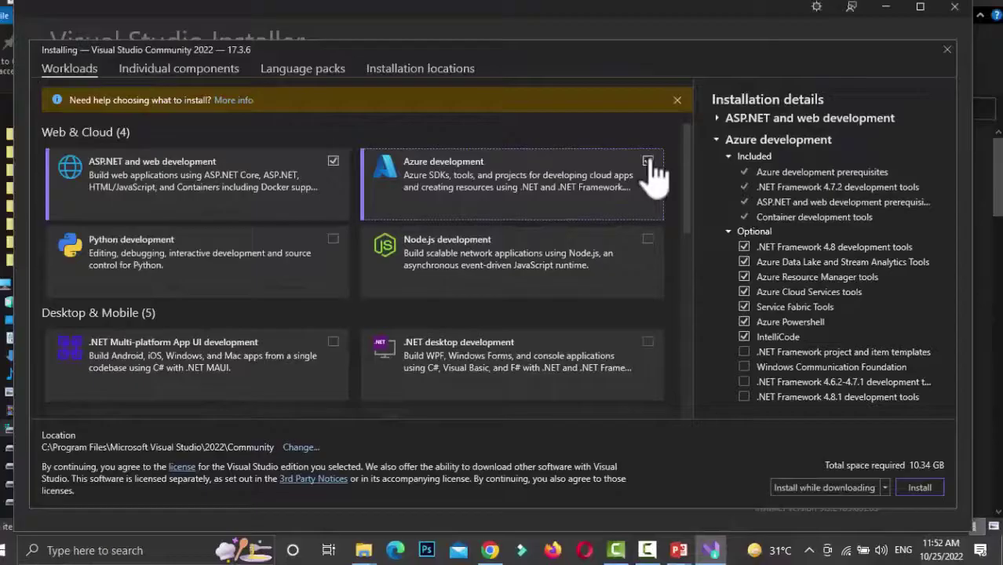
{"action": "left_click", "coordinate": [648, 162]}
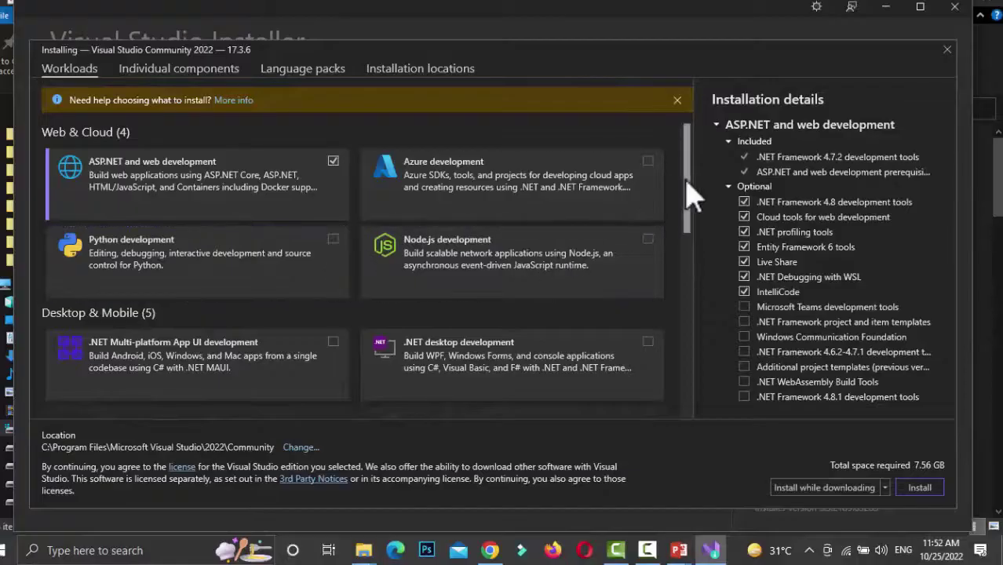
{"action": "scroll", "coordinate": [692, 213], "scroll_direction": "down", "scroll_amount": 2}
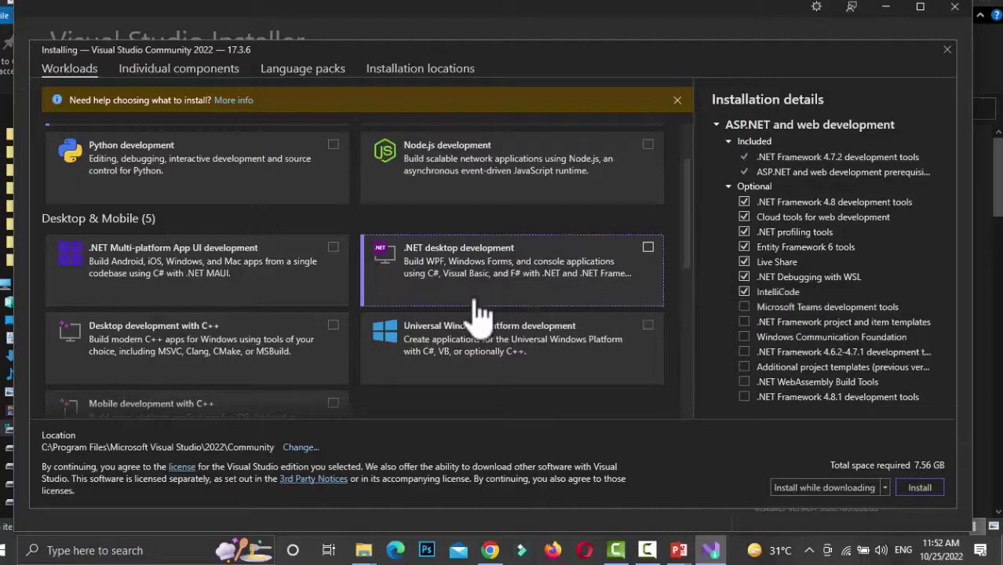
{"action": "left_click", "coordinate": [648, 250]}
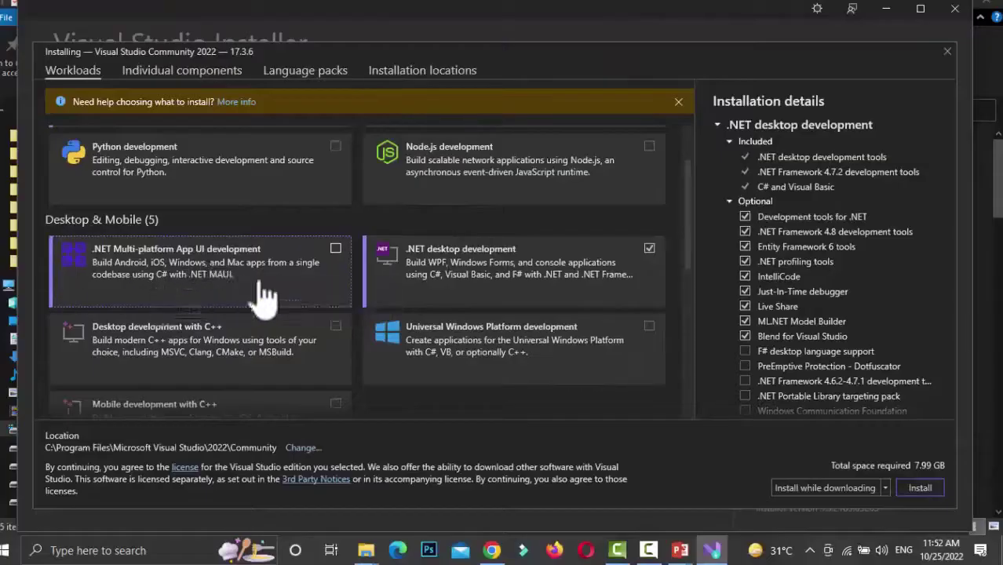
Examine the remaining Desktop & Mobile, Gaming and Other Toolsets workloads offered for installation
{"action": "scroll", "coordinate": [235, 292], "scroll_direction": "down", "scroll_amount": 1}
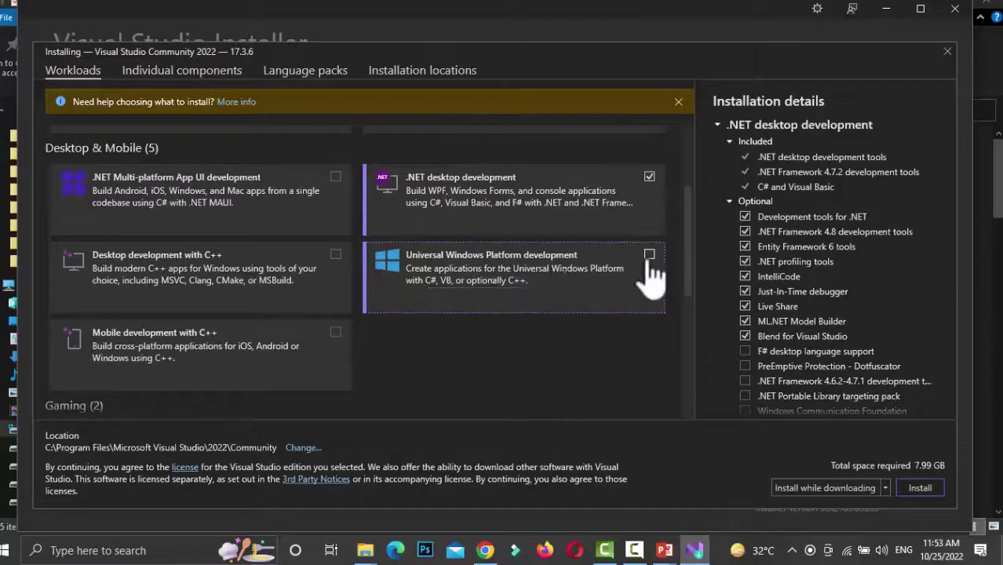
{"action": "scroll", "coordinate": [227, 336], "scroll_direction": "down", "scroll_amount": 1}
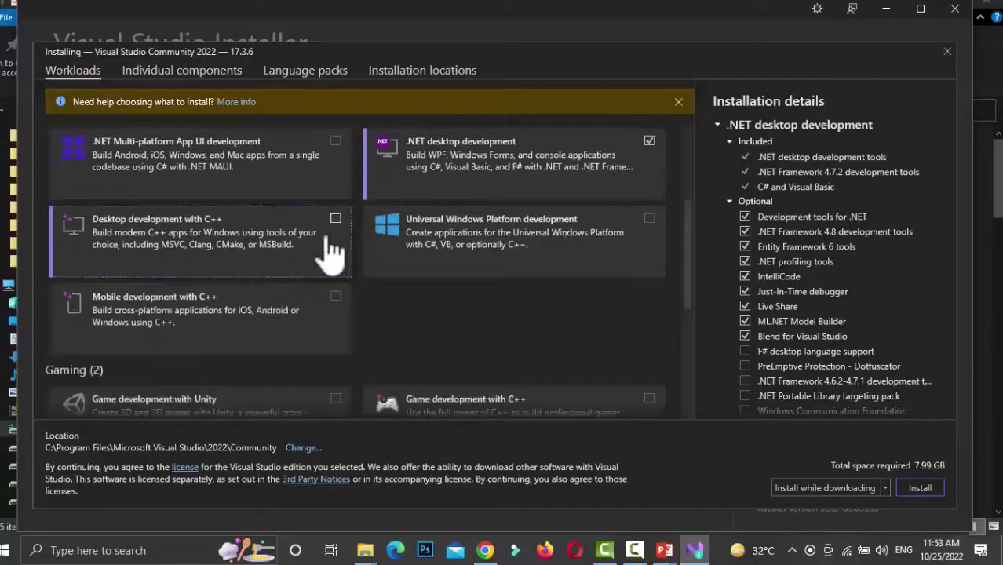
{"action": "scroll", "coordinate": [333, 251], "scroll_direction": "down", "scroll_amount": 3}
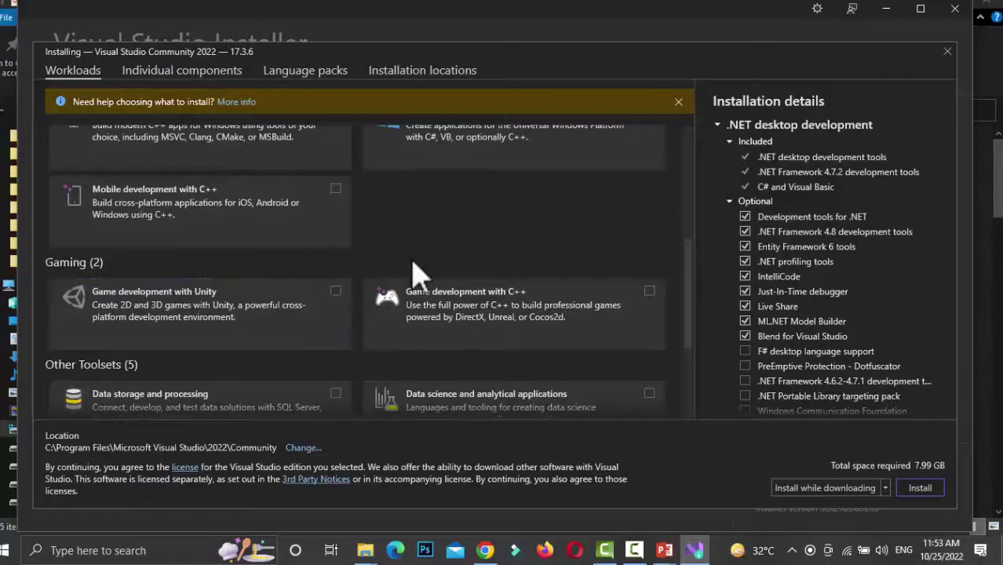
{"action": "scroll", "coordinate": [416, 280], "scroll_direction": "down", "scroll_amount": 2}
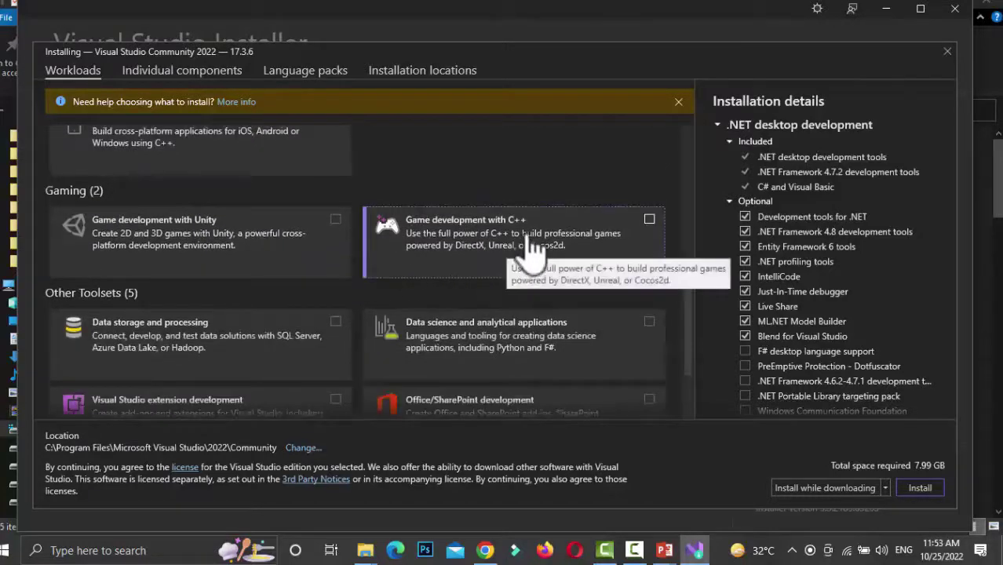
{"action": "scroll", "coordinate": [280, 341], "scroll_direction": "down", "scroll_amount": 2}
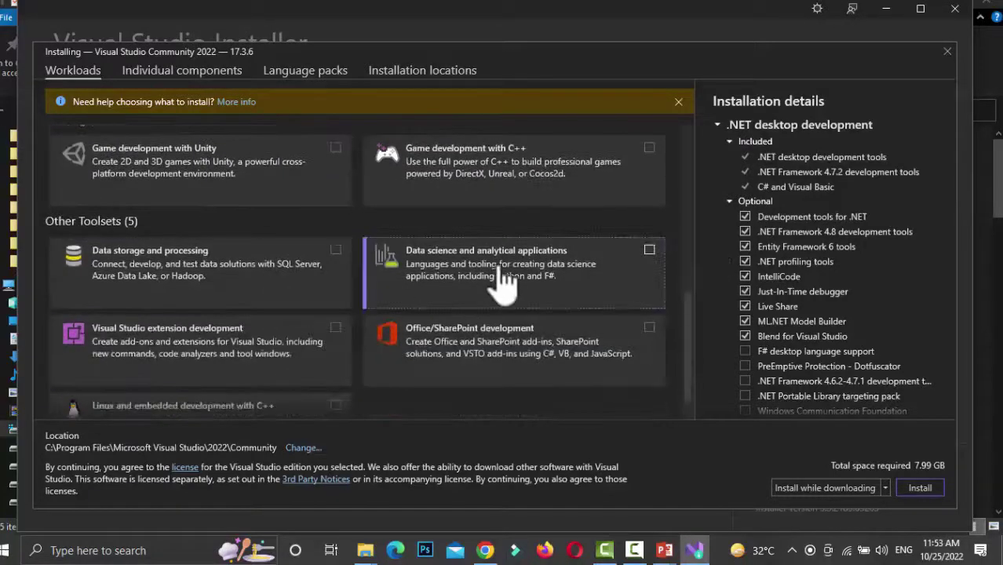
{"action": "scroll", "coordinate": [259, 334], "scroll_direction": "down", "scroll_amount": 1}
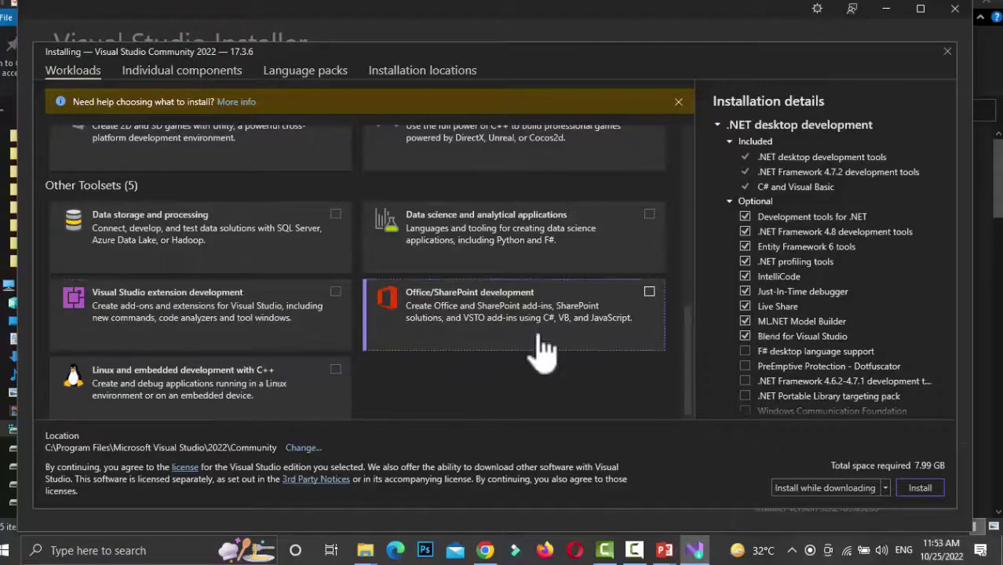
{"action": "scroll", "coordinate": [541, 351], "scroll_direction": "down", "scroll_amount": 1}
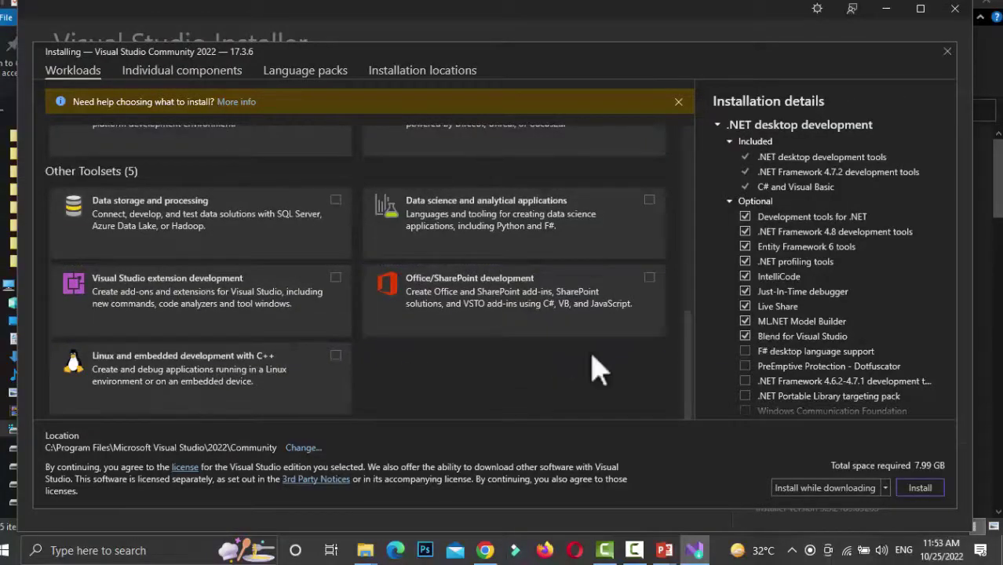
{"action": "scroll", "coordinate": [594, 369], "scroll_direction": "up", "scroll_amount": 10}
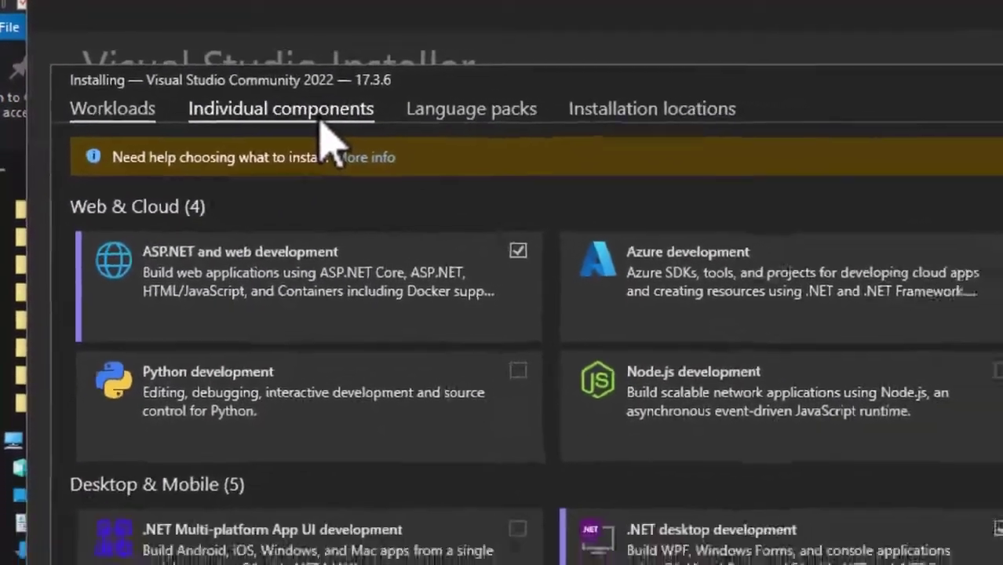
Add .NET Core 3.1 Runtime (LTS) to the individual components and review the other .NET entries
{"action": "left_click", "coordinate": [375, 133]}
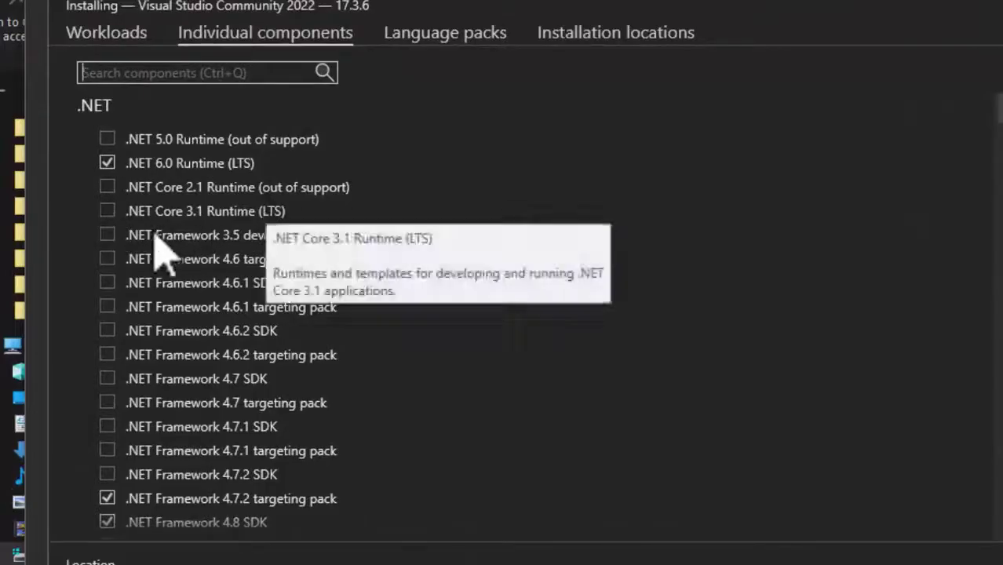
{"action": "left_click", "coordinate": [107, 211]}
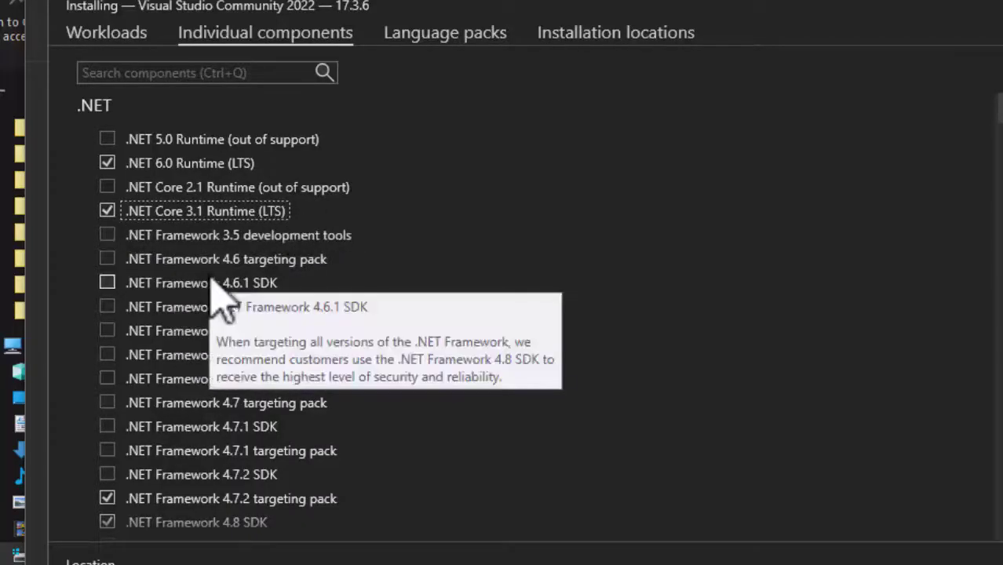
{"action": "scroll", "coordinate": [212, 279], "scroll_direction": "down", "scroll_amount": 3}
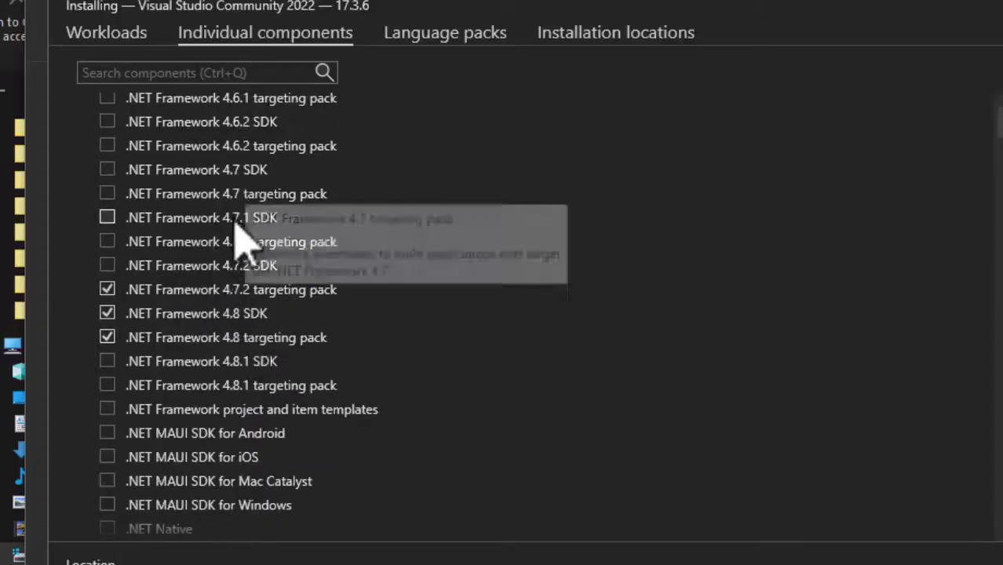
{"action": "scroll", "coordinate": [235, 247], "scroll_direction": "down", "scroll_amount": 2}
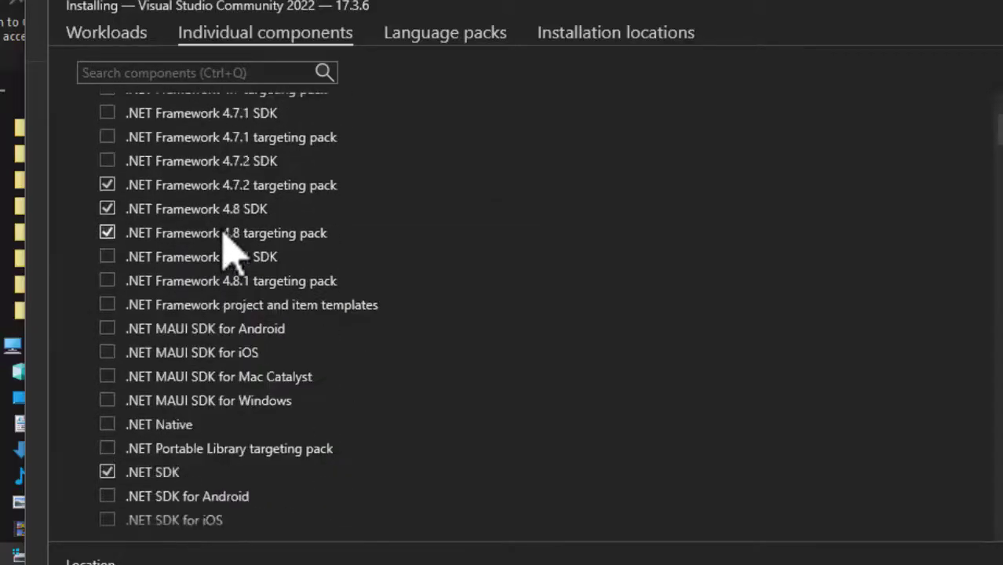
{"action": "scroll", "coordinate": [236, 259], "scroll_direction": "up", "scroll_amount": 4}
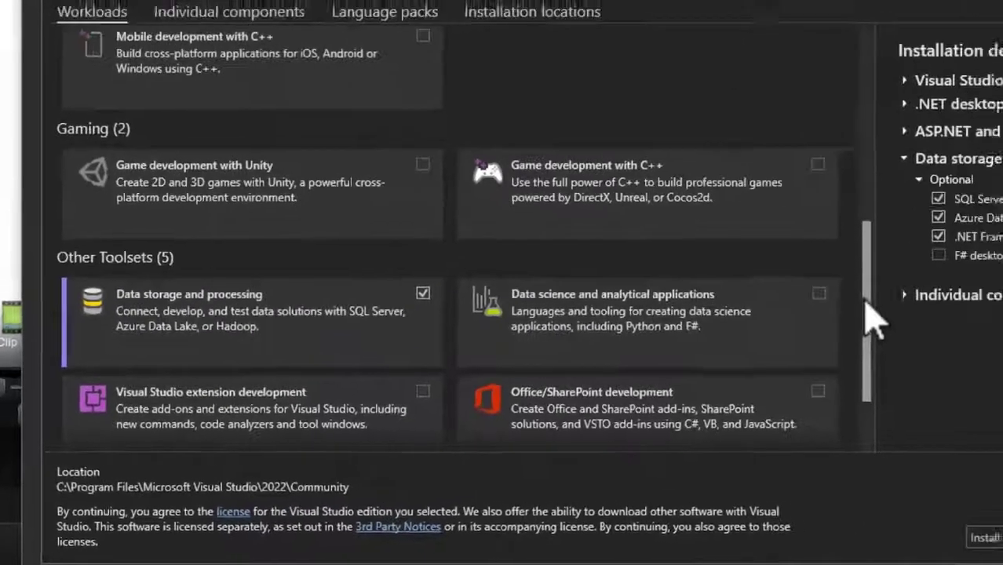
Add the remaining optional components of the ASP.NET and web development workload, from Microsoft Teams development tools through .NET Framework 4.8.1 development tools
{"action": "left_click_drag", "start_coordinate": [865, 298], "coordinate": [763, 145]}
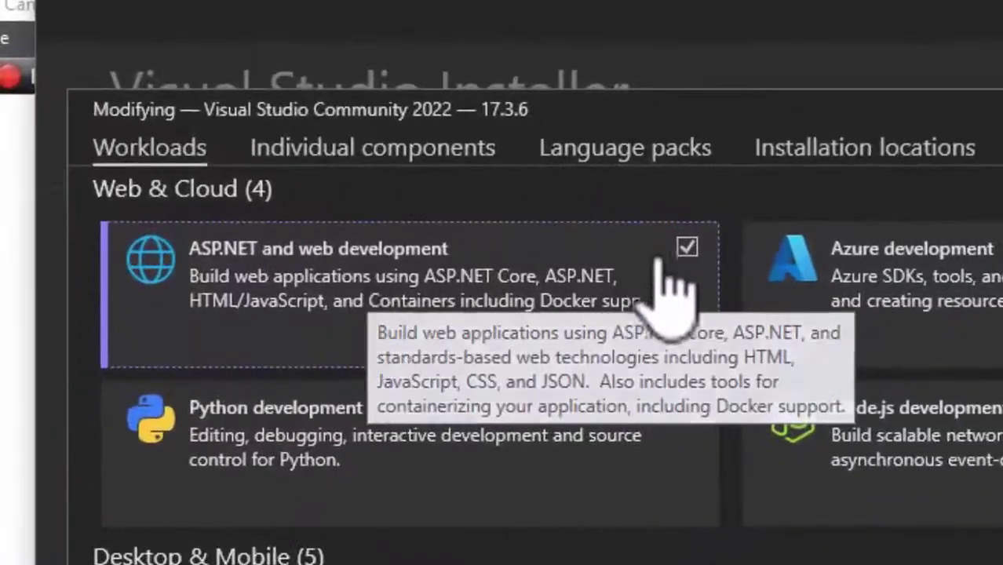
{"action": "left_click", "coordinate": [688, 250]}
{"action": "left_click", "coordinate": [688, 249]}
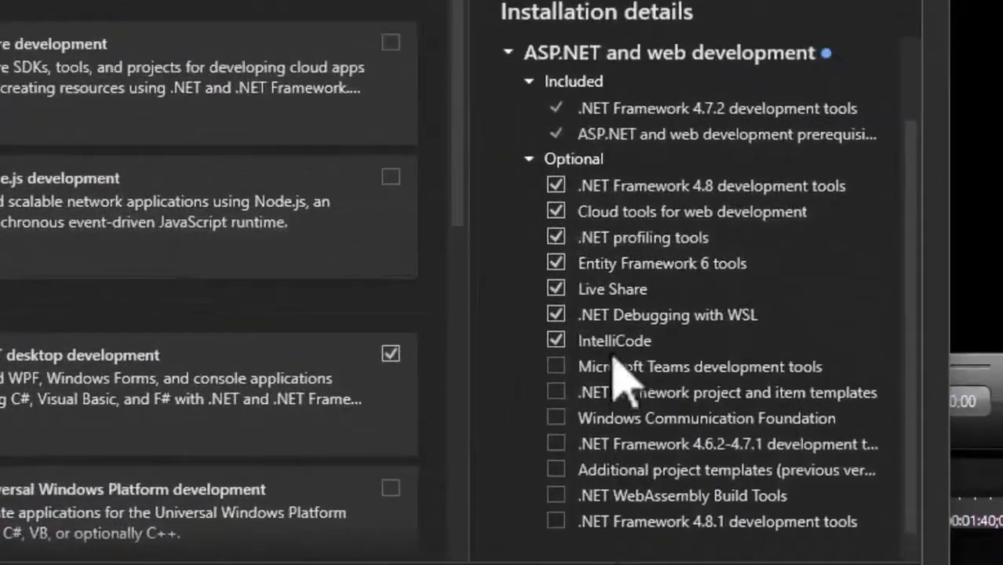
{"action": "left_click", "coordinate": [556, 367]}
{"action": "left_click", "coordinate": [555, 392]}
{"action": "left_click", "coordinate": [556, 418]}
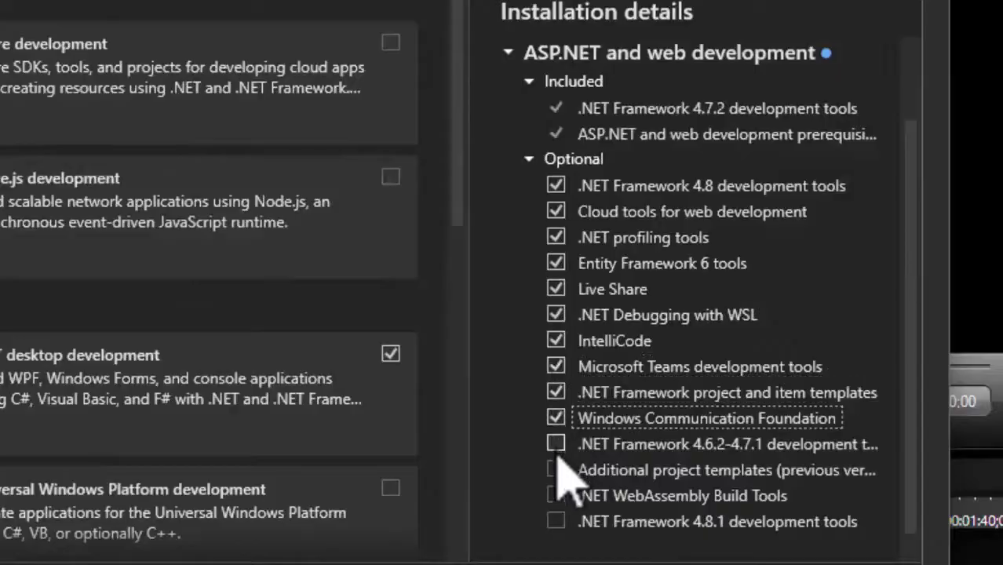
{"action": "left_click", "coordinate": [556, 444]}
{"action": "left_click", "coordinate": [556, 470]}
{"action": "left_click", "coordinate": [558, 495]}
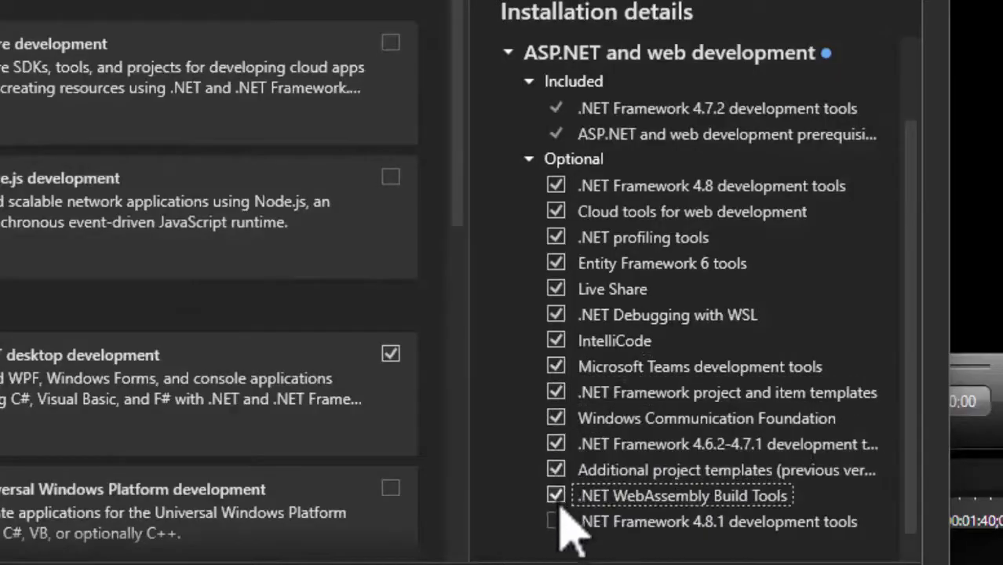
{"action": "left_click", "coordinate": [557, 521]}
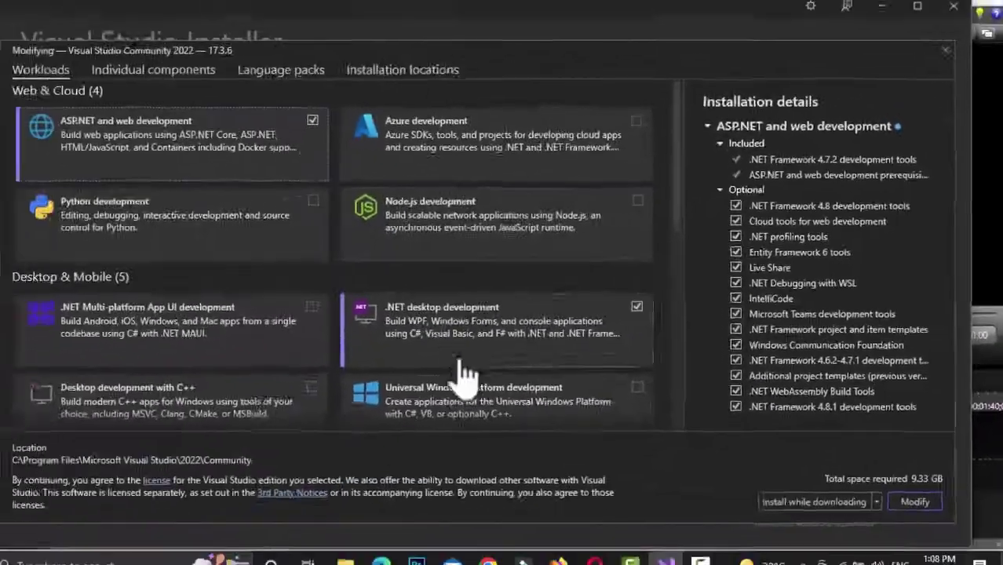
Add .NET 5.0 Runtime (out of support) to the individual components
{"action": "scroll", "coordinate": [225, 427], "scroll_direction": "down", "scroll_amount": 3}
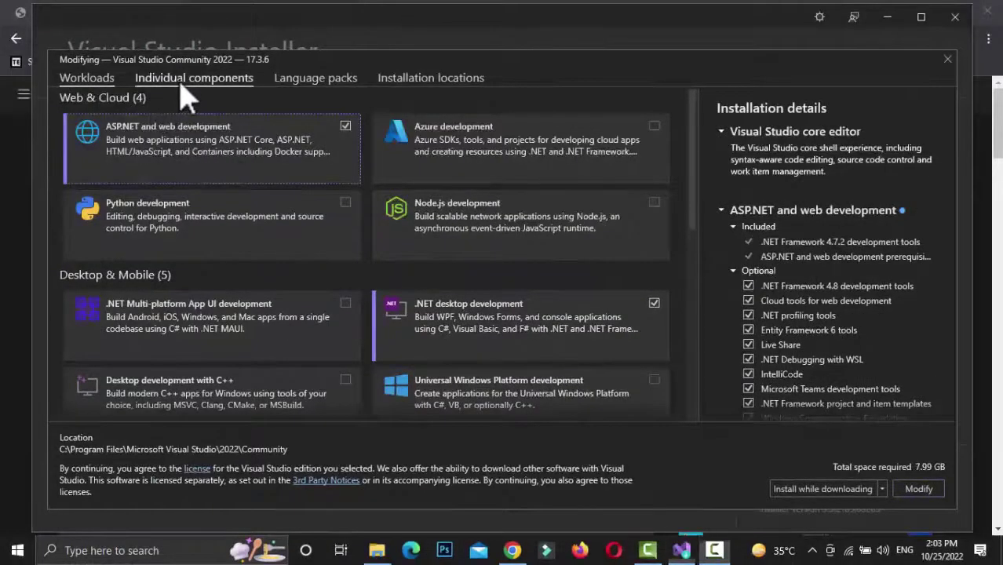
{"action": "left_click", "coordinate": [182, 83]}
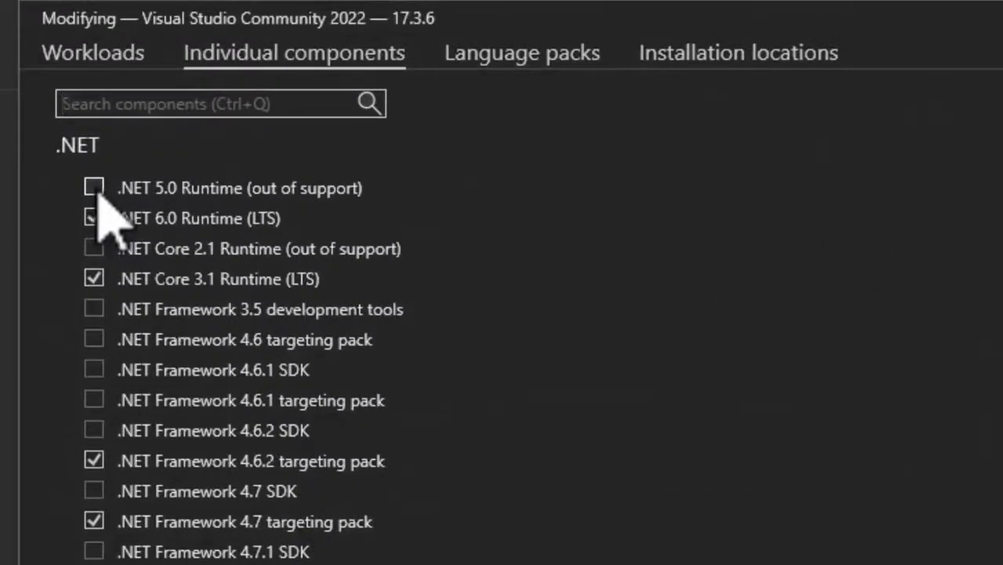
{"action": "left_click", "coordinate": [95, 190]}
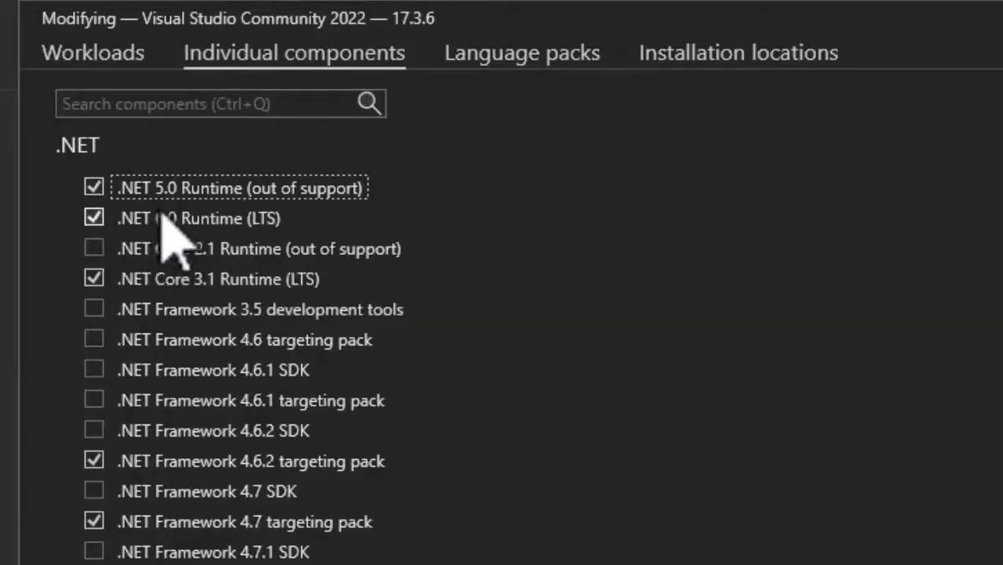
{"action": "mouse_move", "coordinate": [162, 214]}
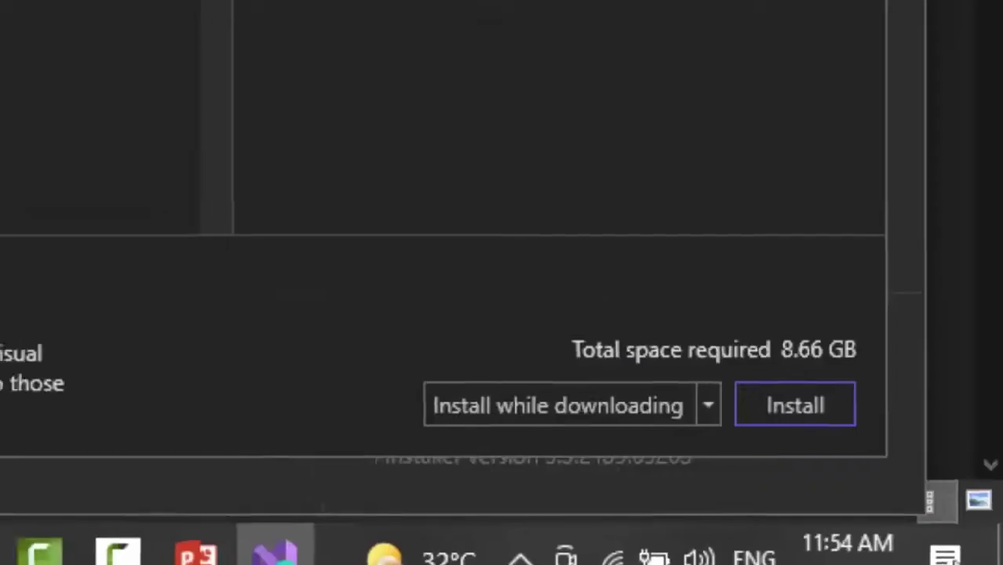
Examine the .NET SDK and targeting pack entries in the individual components and recheck the selected workloads
{"action": "mouse_move", "coordinate": [175, 271]}
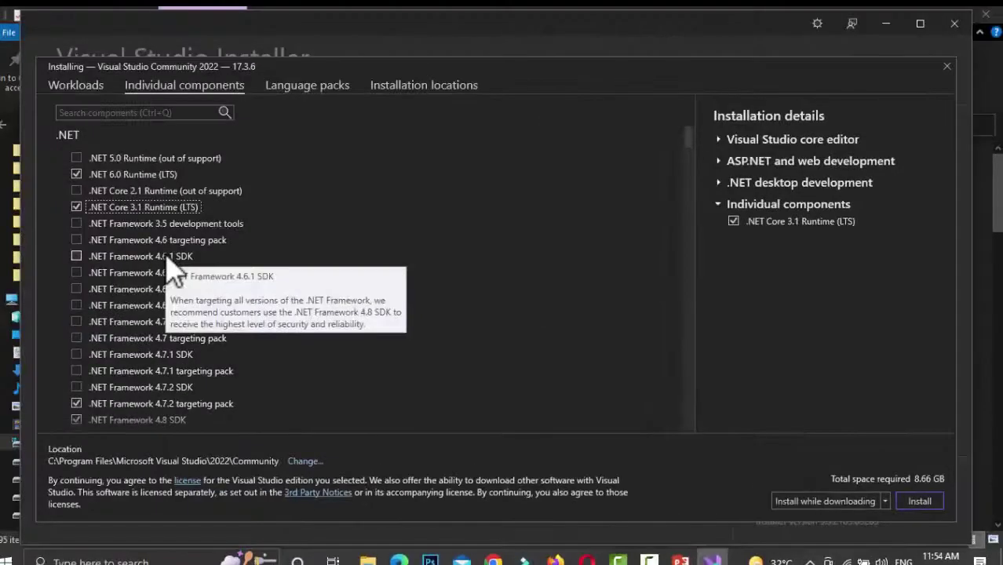
{"action": "scroll", "coordinate": [202, 298], "scroll_direction": "down", "scroll_amount": 3}
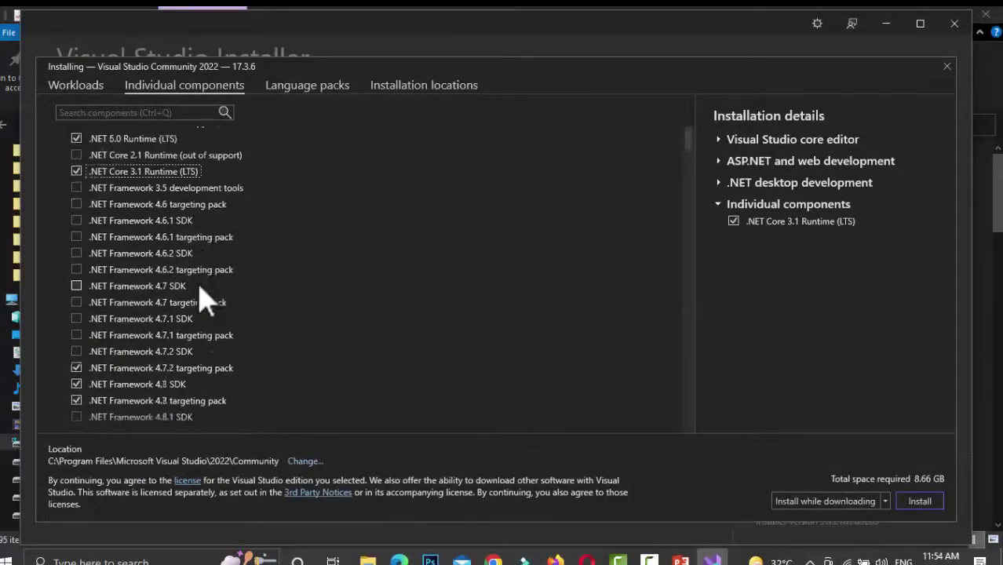
{"action": "scroll", "coordinate": [203, 298], "scroll_direction": "down", "scroll_amount": 1}
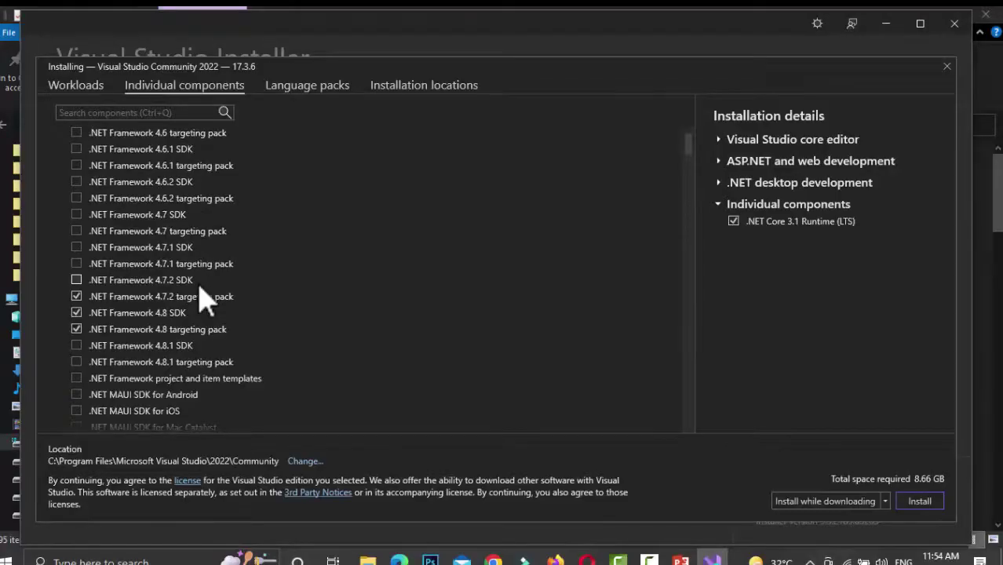
{"action": "scroll", "coordinate": [202, 298], "scroll_direction": "up", "scroll_amount": 3}
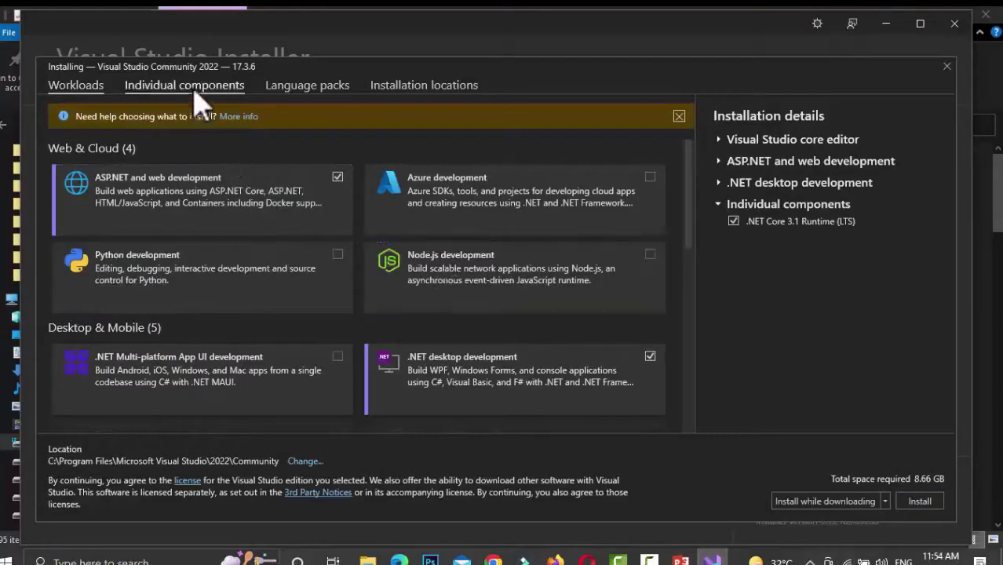
{"action": "left_click", "coordinate": [197, 98]}
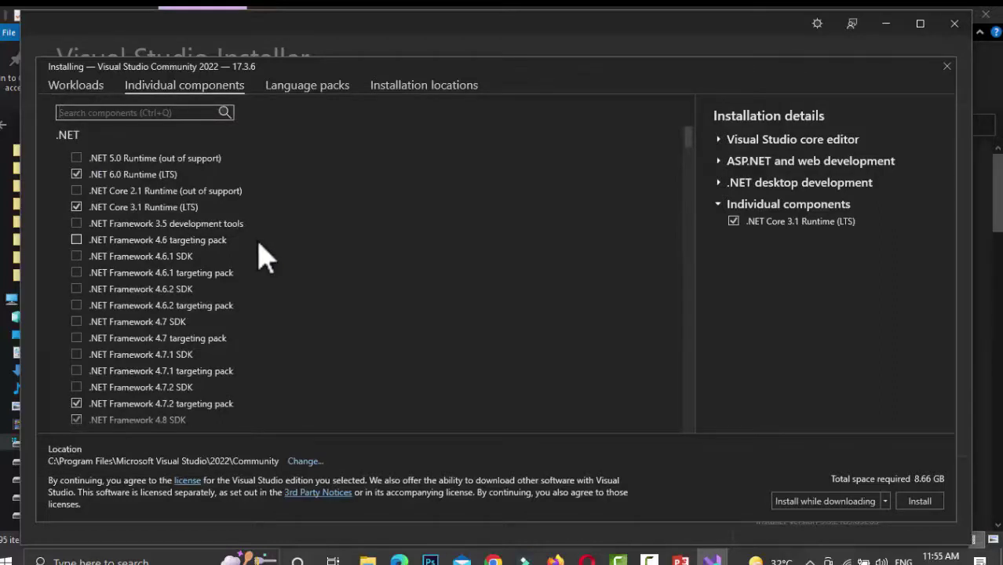
{"action": "left_click", "coordinate": [92, 87]}
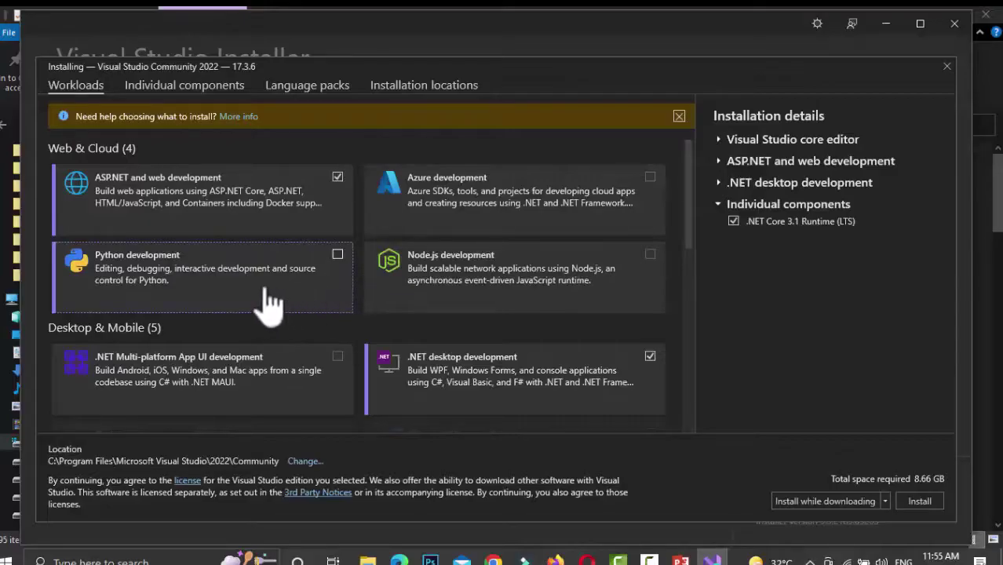
{"action": "left_click", "coordinate": [186, 87]}
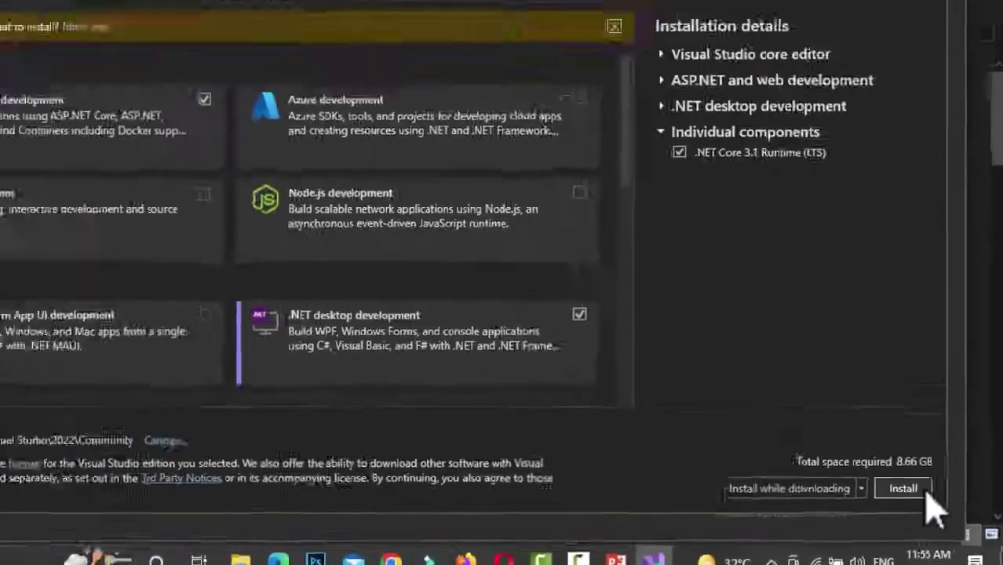
Start installing Visual Studio Community 2022 and continue despite the notice about the unsupported .NET 5.0 Runtime
{"action": "left_click", "coordinate": [808, 430]}
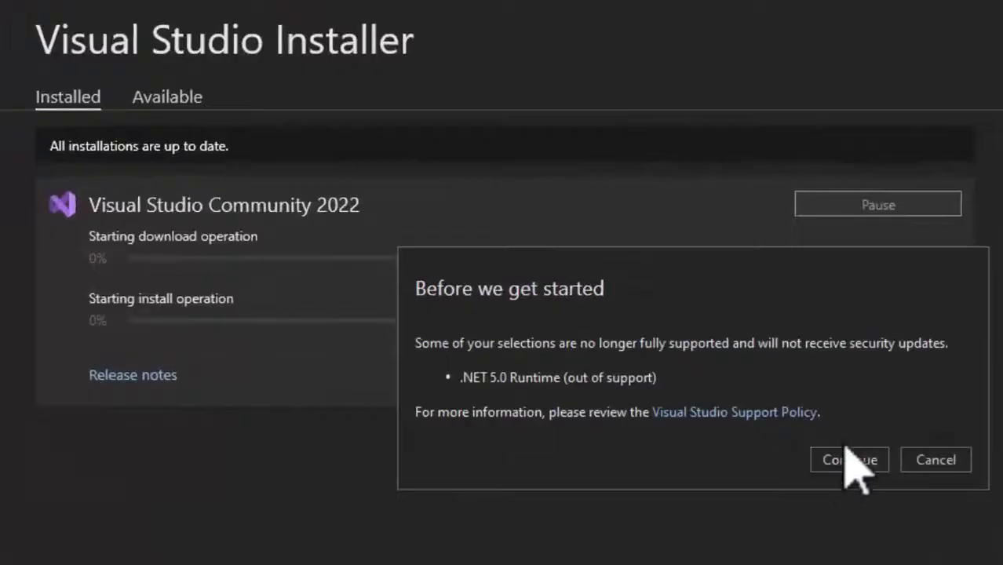
{"action": "left_click", "coordinate": [869, 465]}
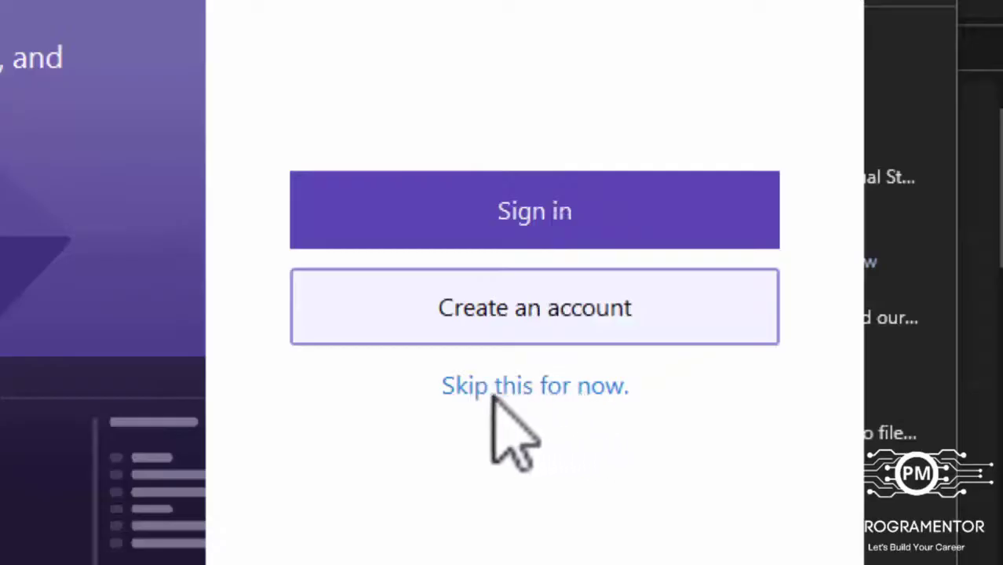
Skip signing in to Visual Studio and choose General as the development settings
{"action": "left_click", "coordinate": [563, 388]}
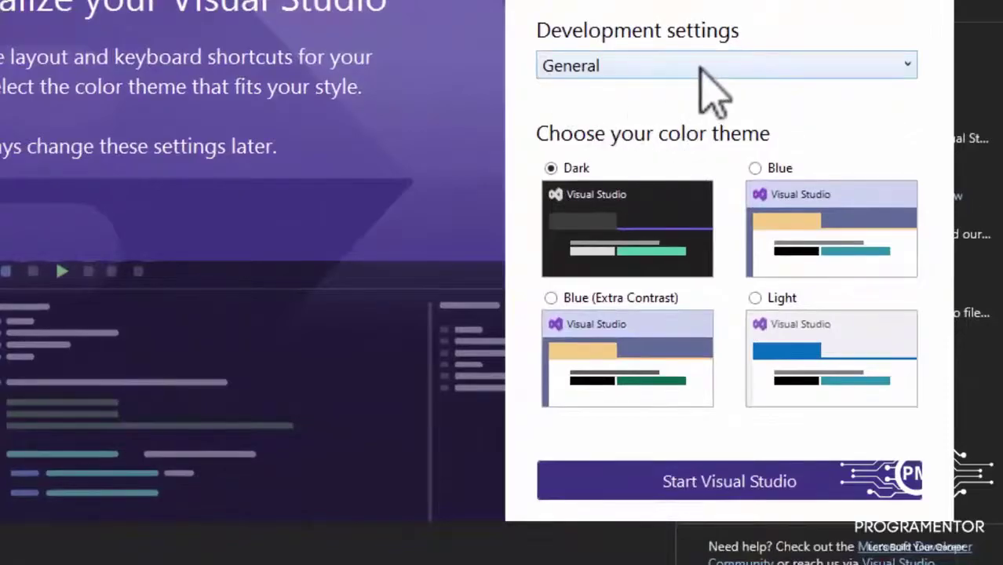
{"action": "left_click", "coordinate": [706, 71]}
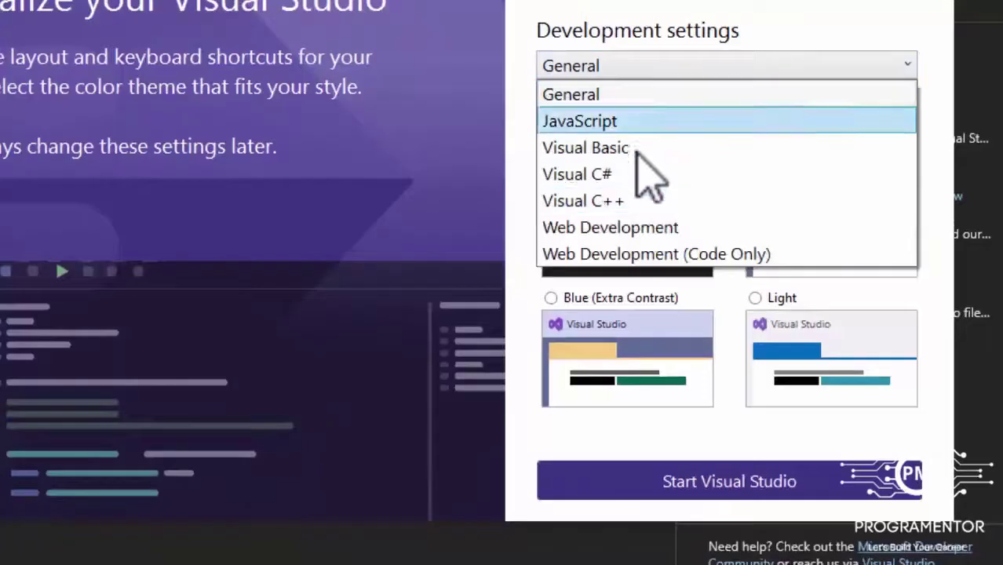
{"action": "left_click", "coordinate": [634, 92]}
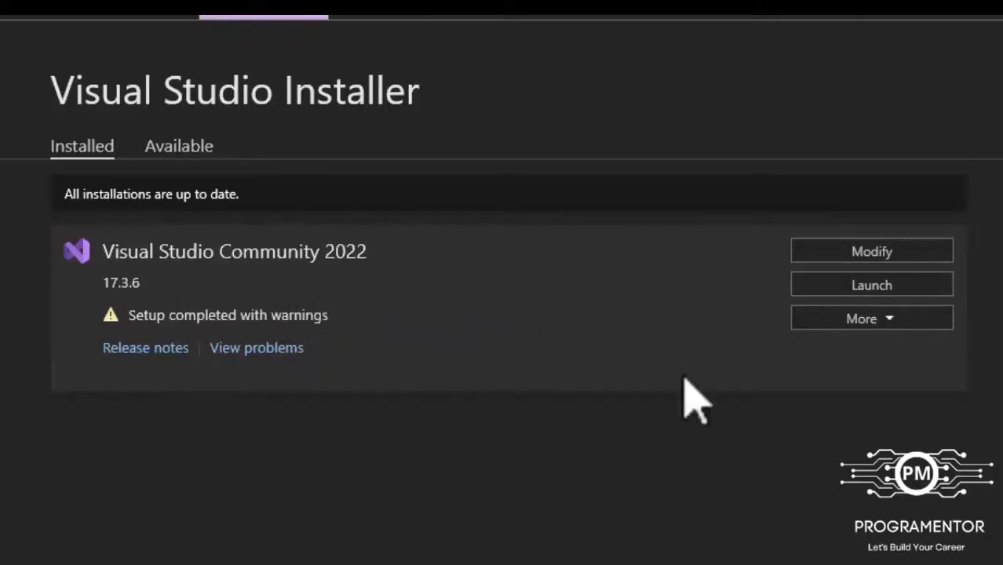
Launch Visual Studio Community 2022 with the General settings and Dark color theme, and continue without code
{"action": "left_click", "coordinate": [871, 284]}
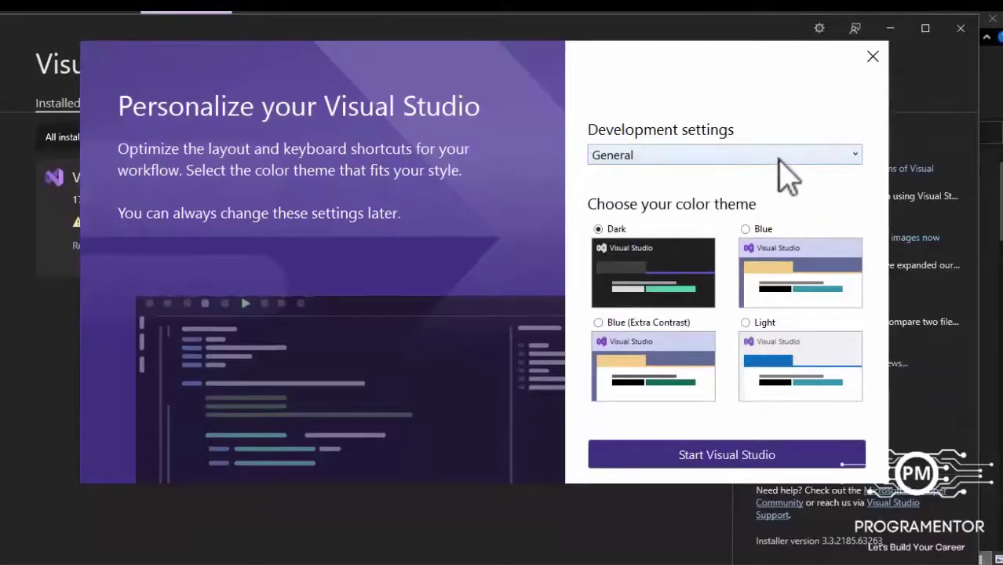
{"action": "left_click", "coordinate": [785, 455]}
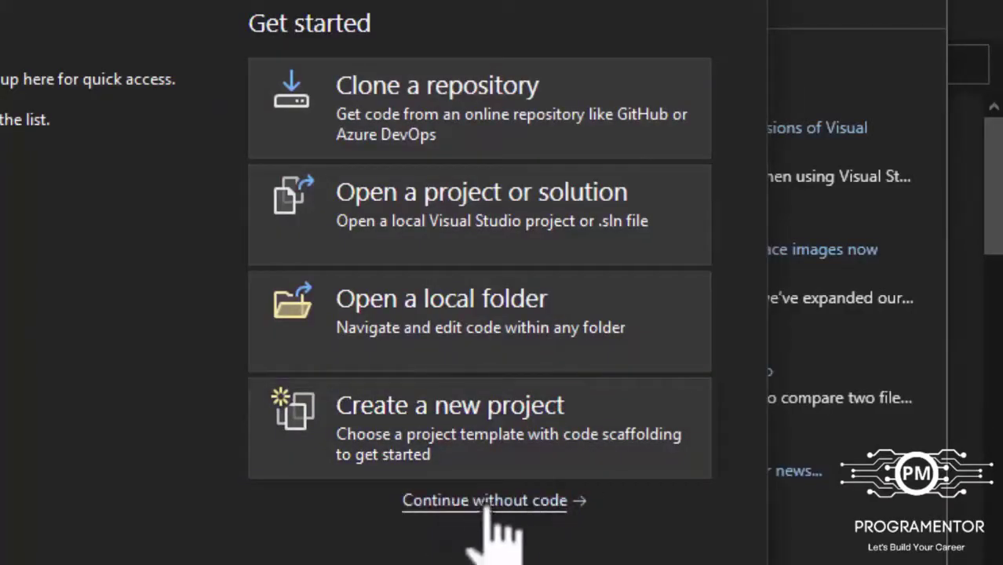
{"action": "left_click", "coordinate": [502, 506]}
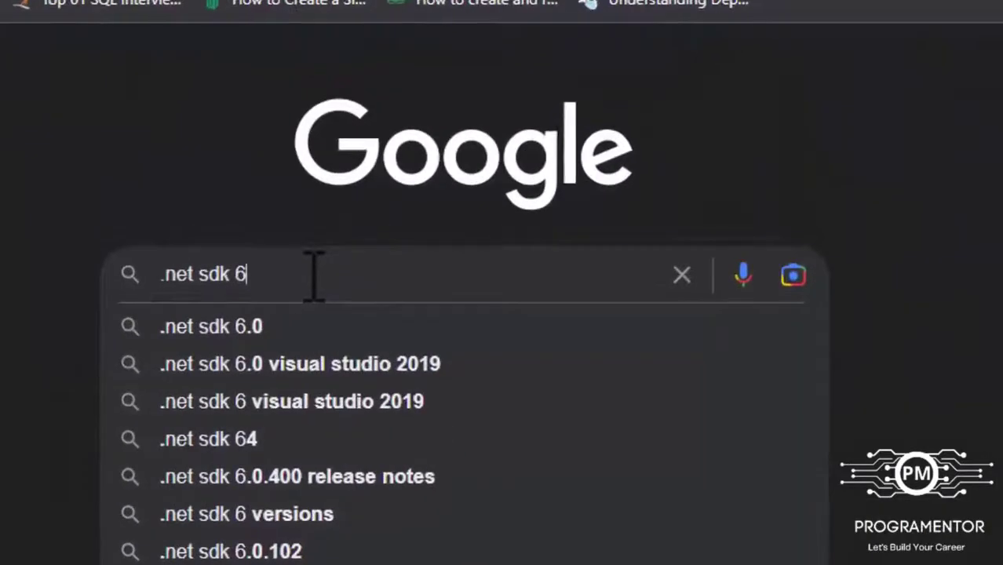
In Chrome, search Google for ".net sdk 6.0 download" and open Microsoft's Download .NET 6.0 page
{"action": "type", "text": ".0"}
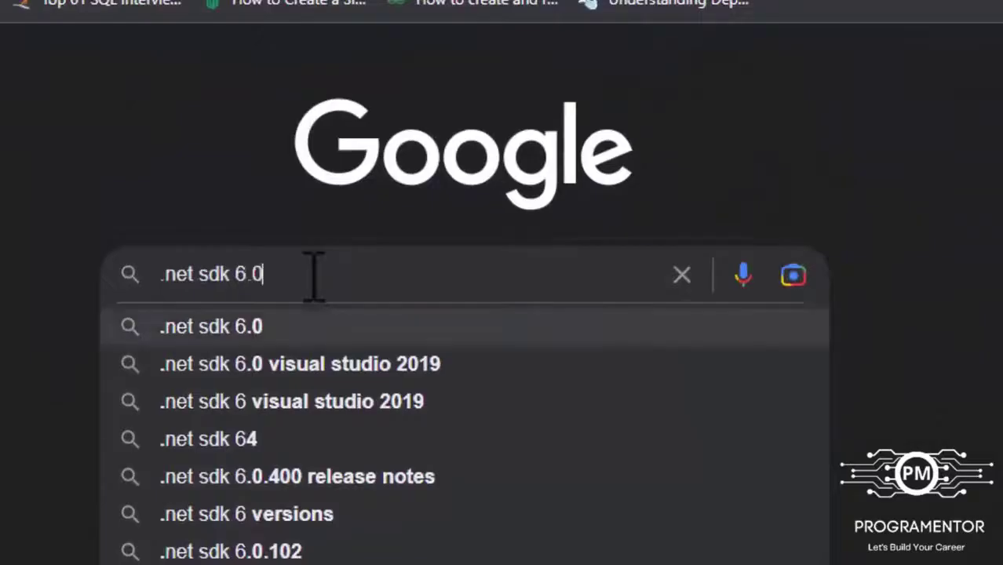
{"action": "type", "text": " download"}
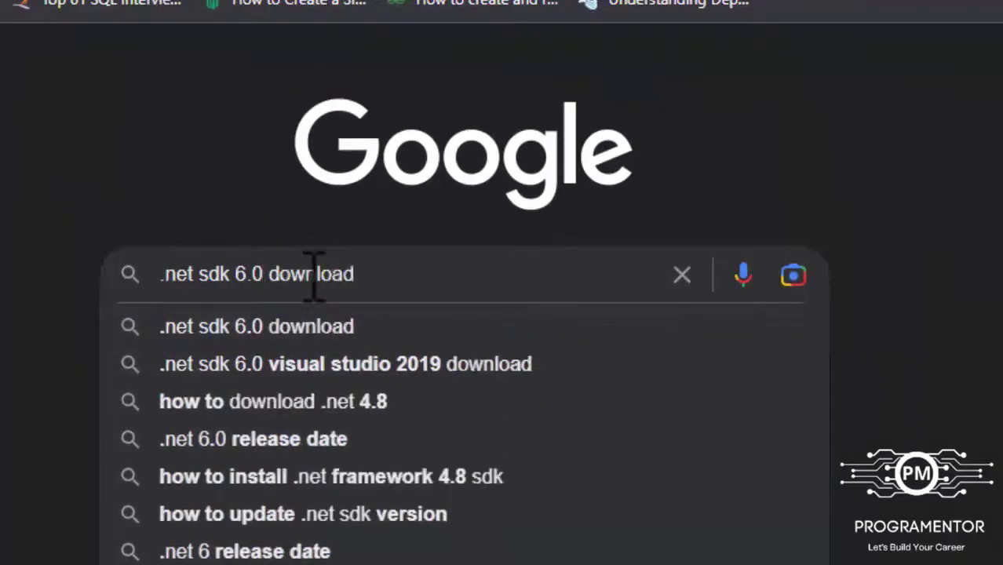
{"action": "key", "text": "Return"}
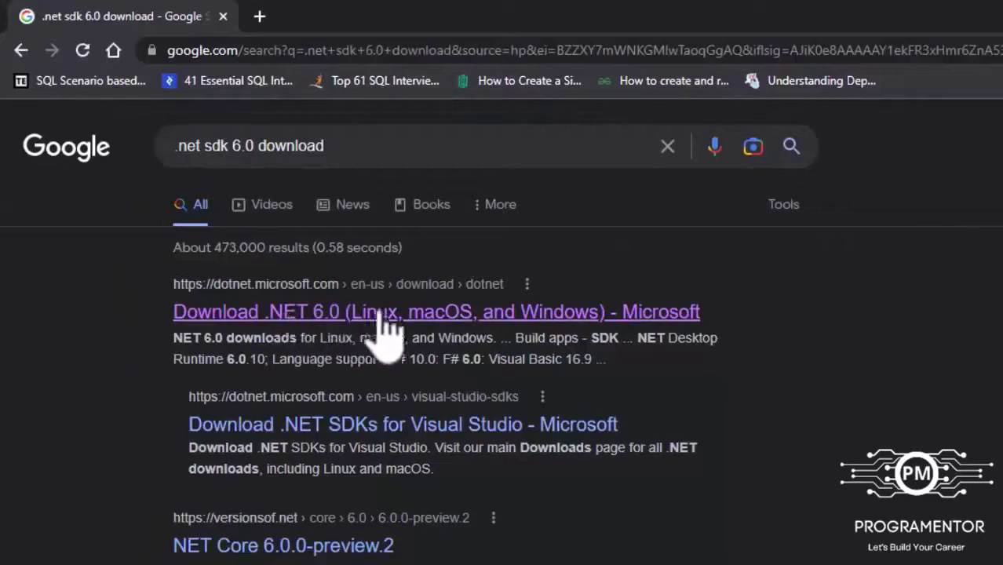
{"action": "left_click", "coordinate": [428, 318]}
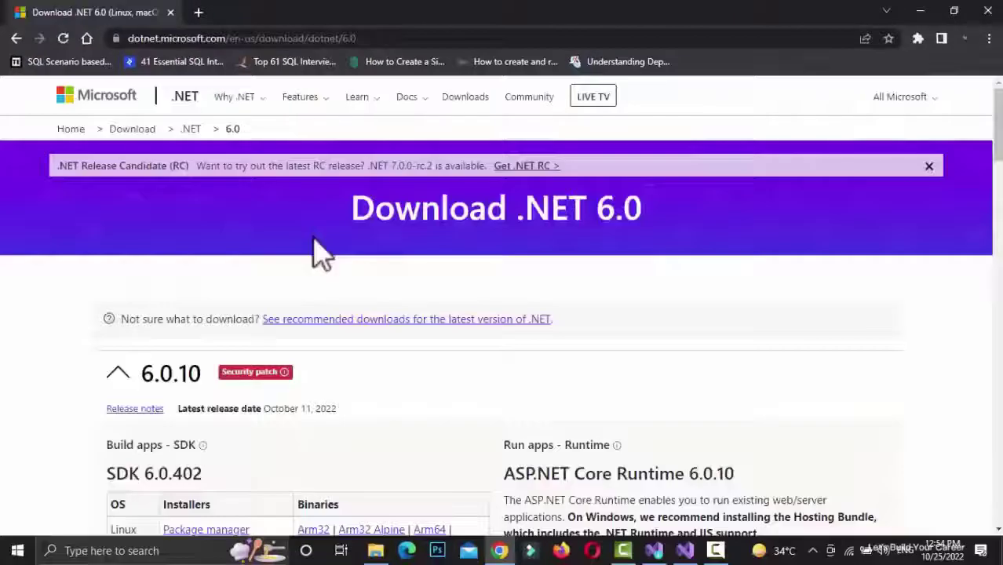
Download the Windows x64 installer of .NET SDK 6.0.402
{"action": "scroll", "coordinate": [330, 284], "scroll_direction": "down", "scroll_amount": 5}
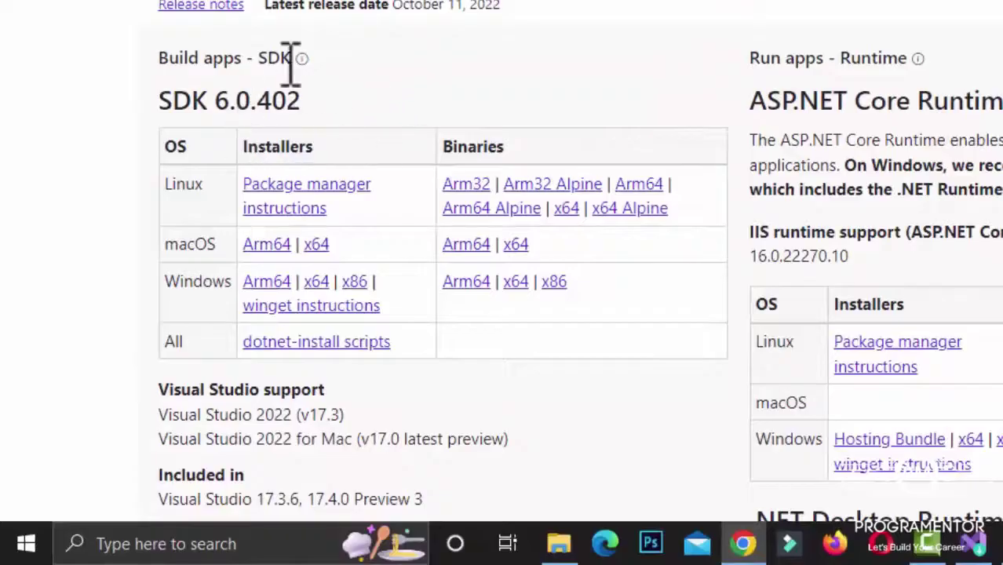
{"action": "scroll", "coordinate": [353, 86], "scroll_direction": "down", "scroll_amount": 2}
{"action": "scroll", "coordinate": [353, 85], "scroll_direction": "up", "scroll_amount": 2}
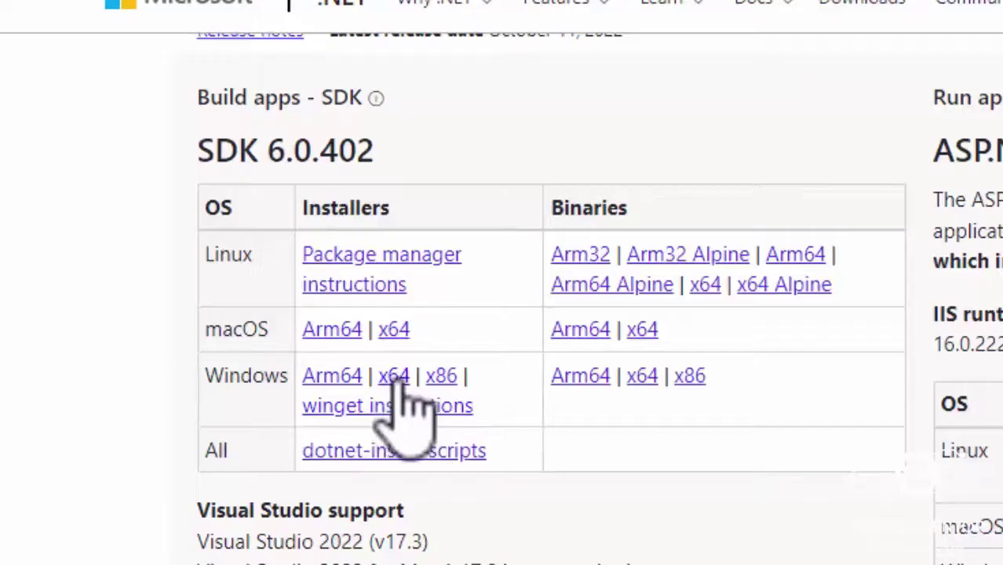
{"action": "left_click", "coordinate": [399, 378]}
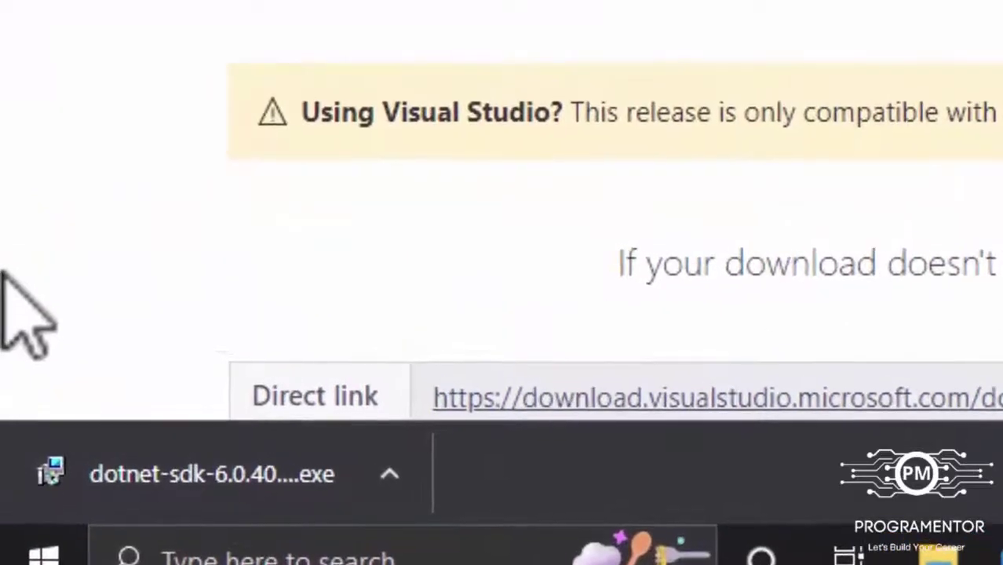
Run dotnet-sdk-6.0.402-win-x64.exe past the security warning, install the .NET SDK and close the installer
{"action": "left_click", "coordinate": [213, 505]}
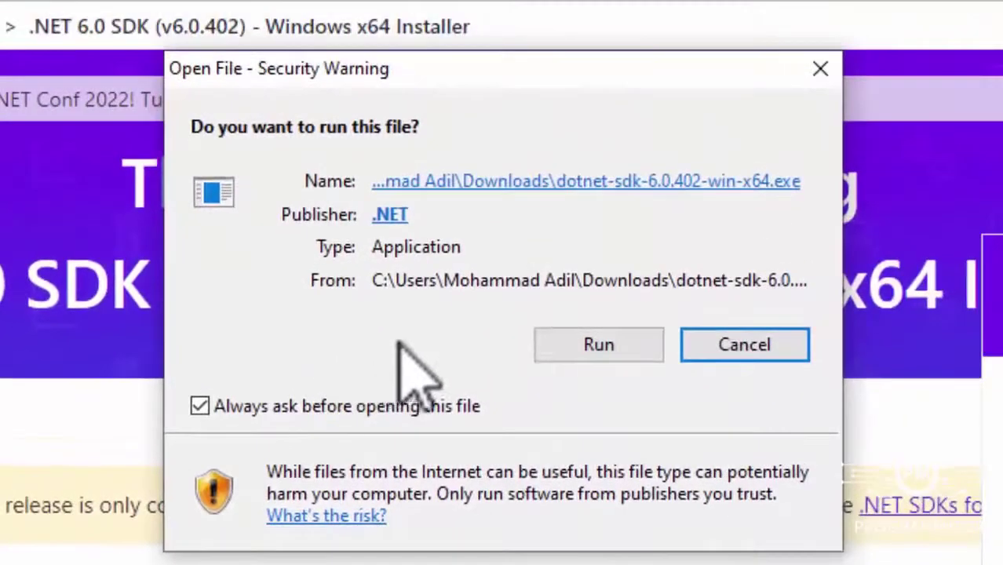
{"action": "left_click", "coordinate": [947, 165]}
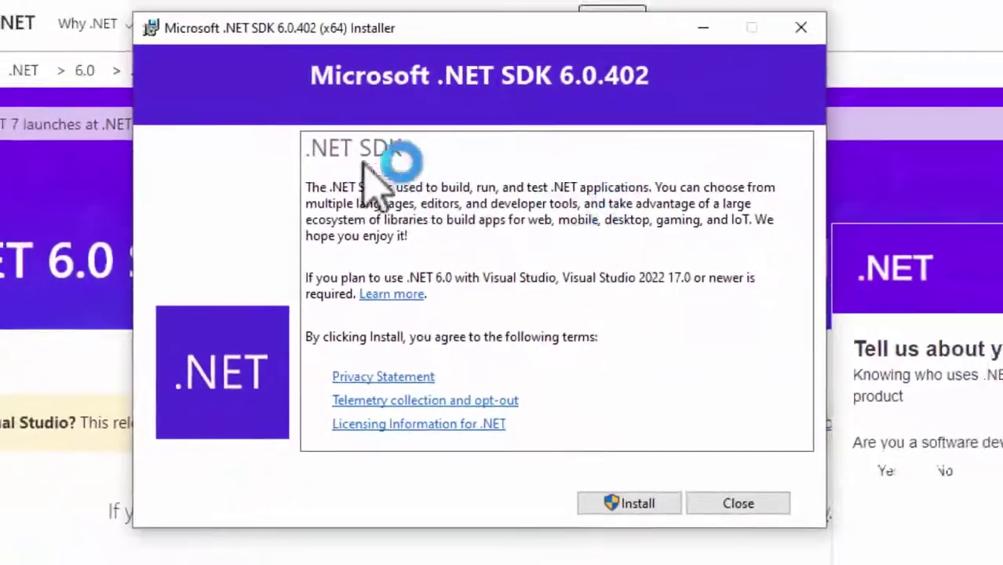
{"action": "left_click", "coordinate": [645, 505]}
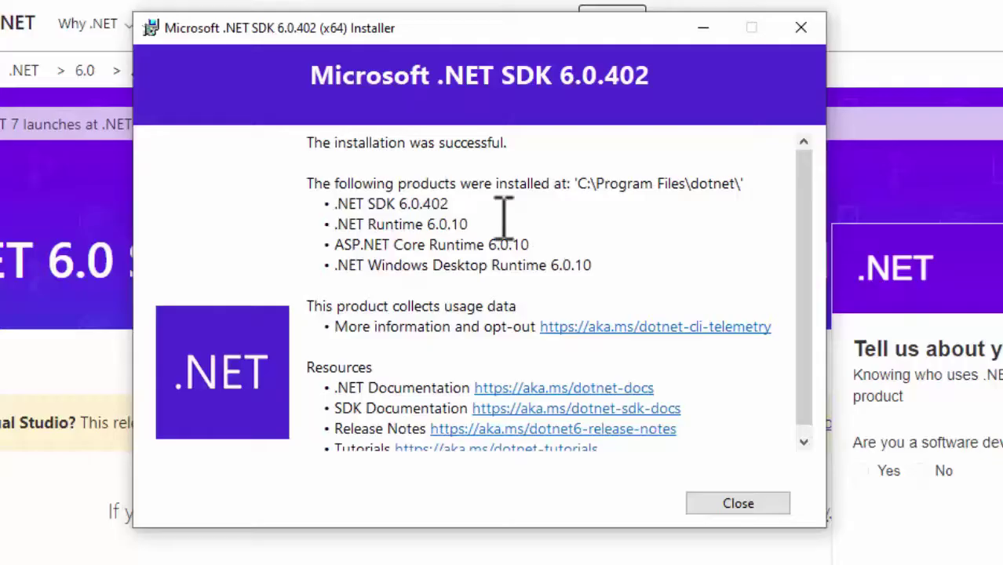
{"action": "left_click", "coordinate": [737, 503]}
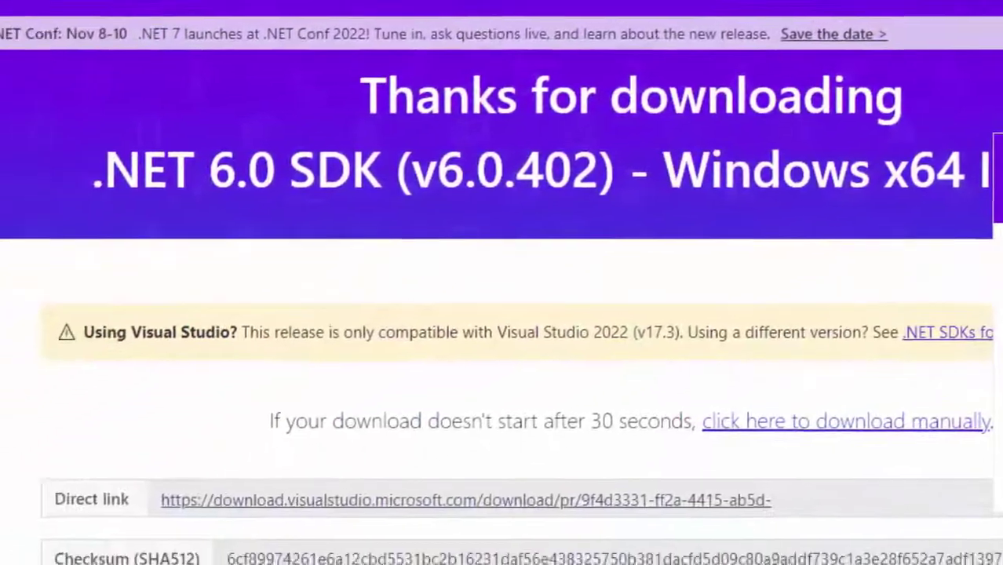
Find Visual Studio 2022 through the Windows search and launch it
{"action": "left_click", "coordinate": [218, 546]}
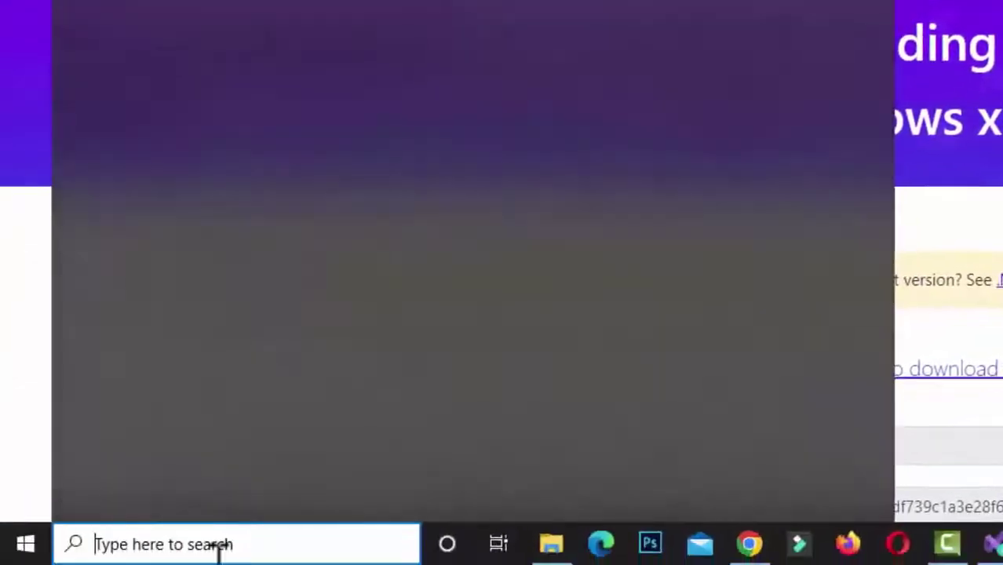
{"action": "type", "text": "visu"}
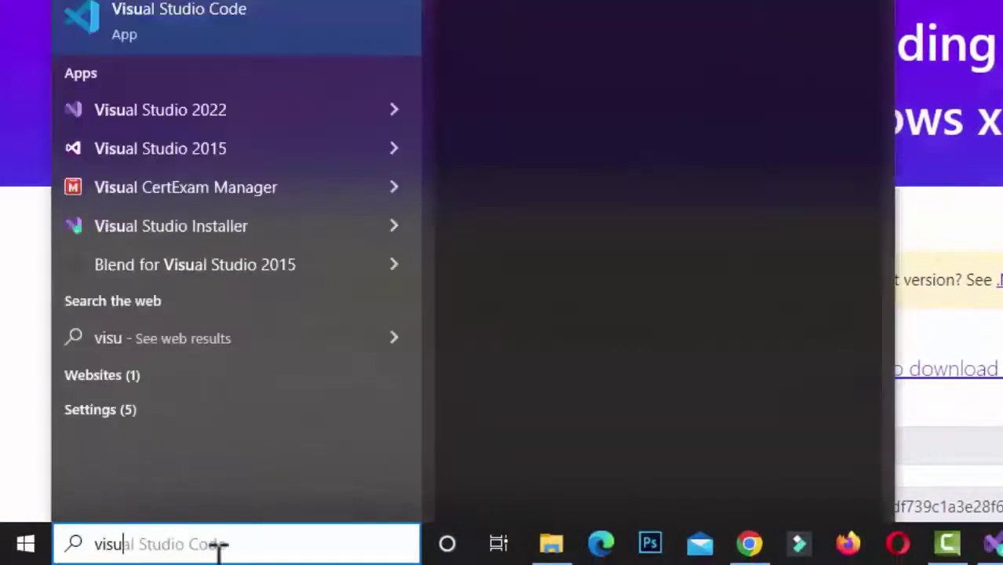
{"action": "type", "text": "al studio 2022"}
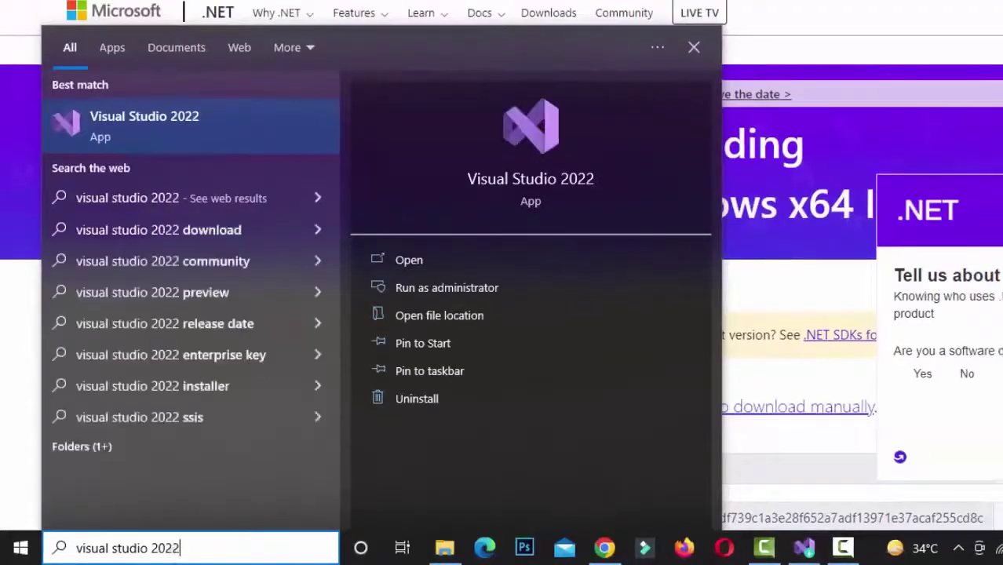
{"action": "left_click", "coordinate": [210, 135]}
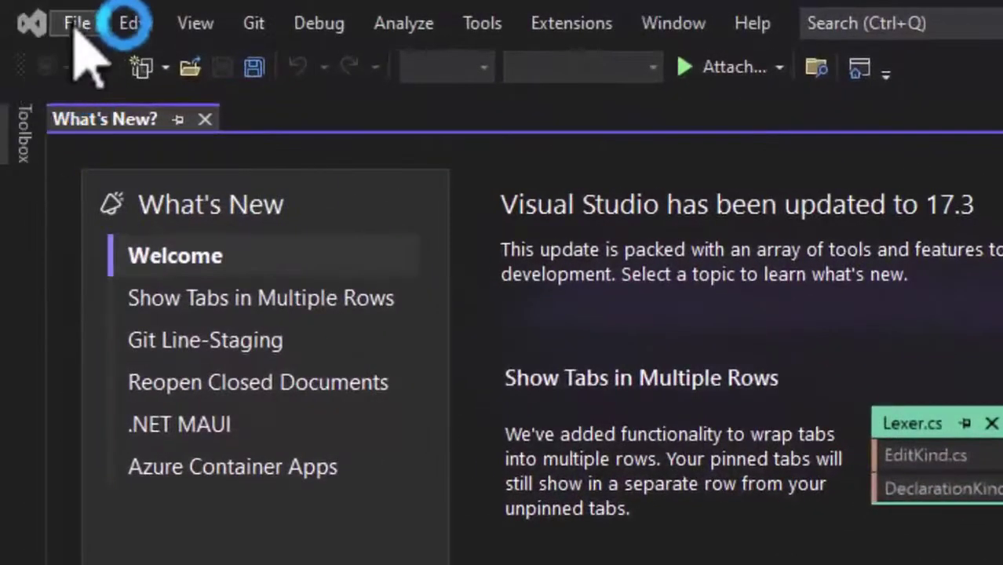
Start creating a new project in Visual Studio 2022
{"action": "left_click", "coordinate": [78, 34]}
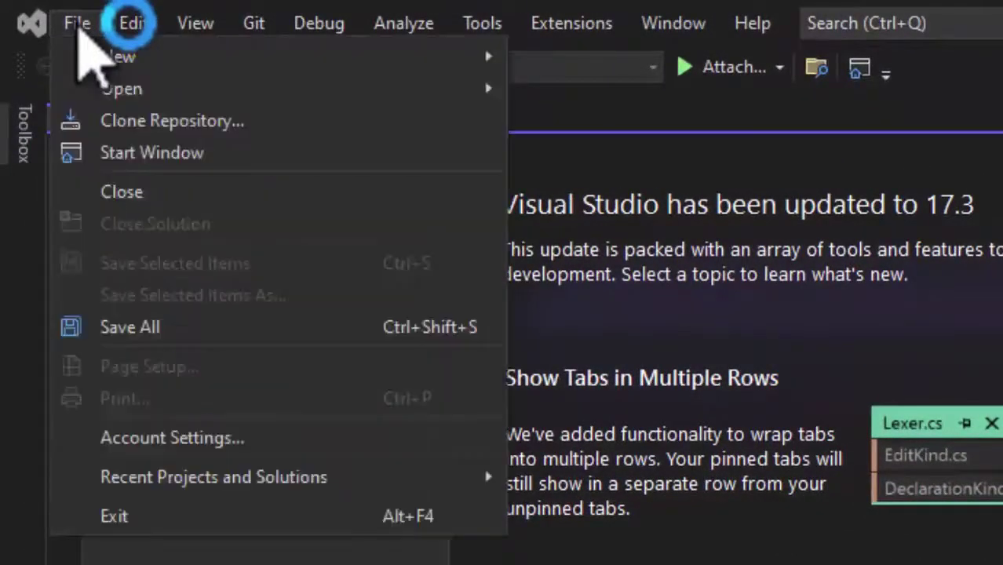
{"action": "mouse_move", "coordinate": [287, 66]}
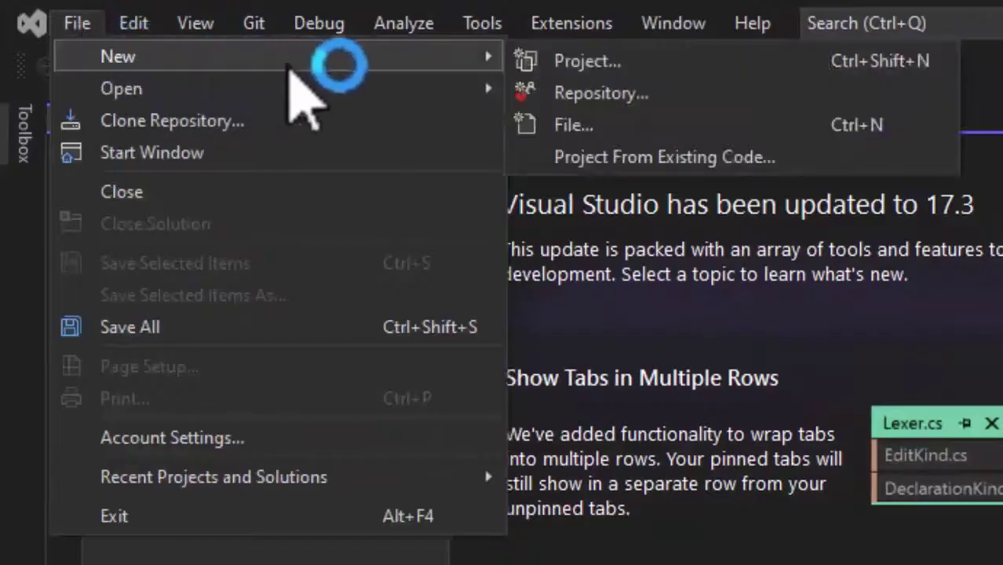
{"action": "left_click", "coordinate": [620, 63]}
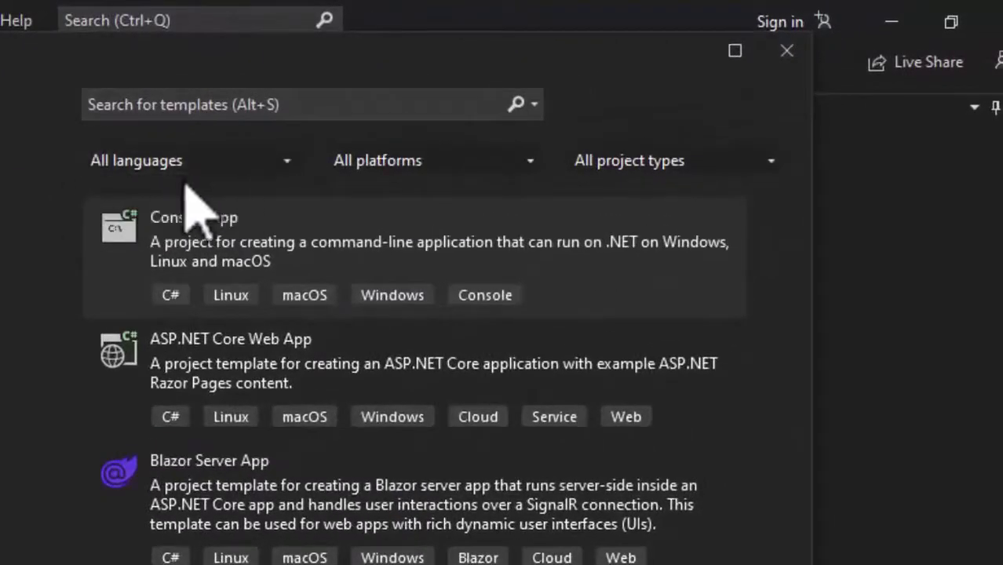
Review the language, platform and project type filter options for the project templates
{"action": "left_click", "coordinate": [234, 167]}
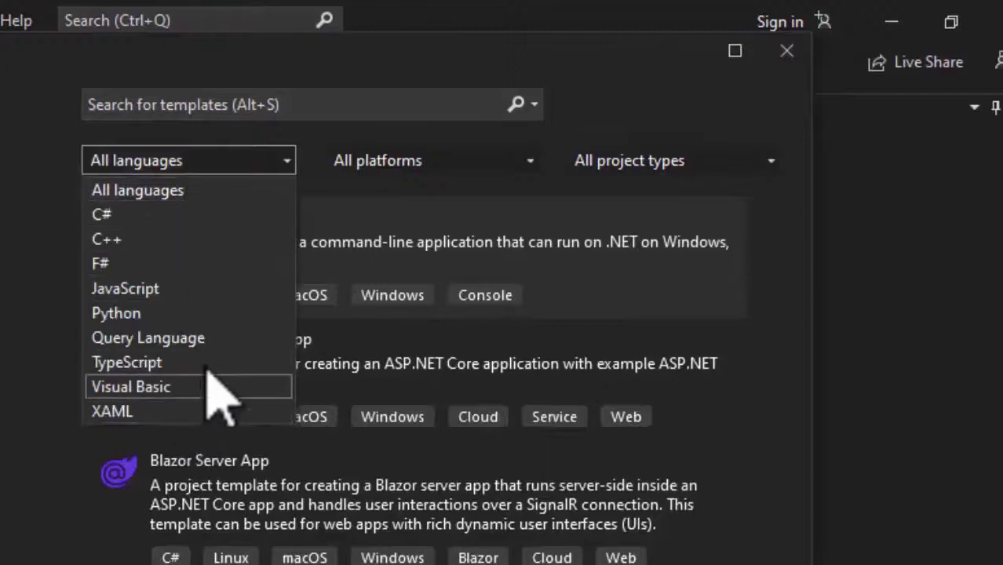
{"action": "left_click", "coordinate": [480, 171]}
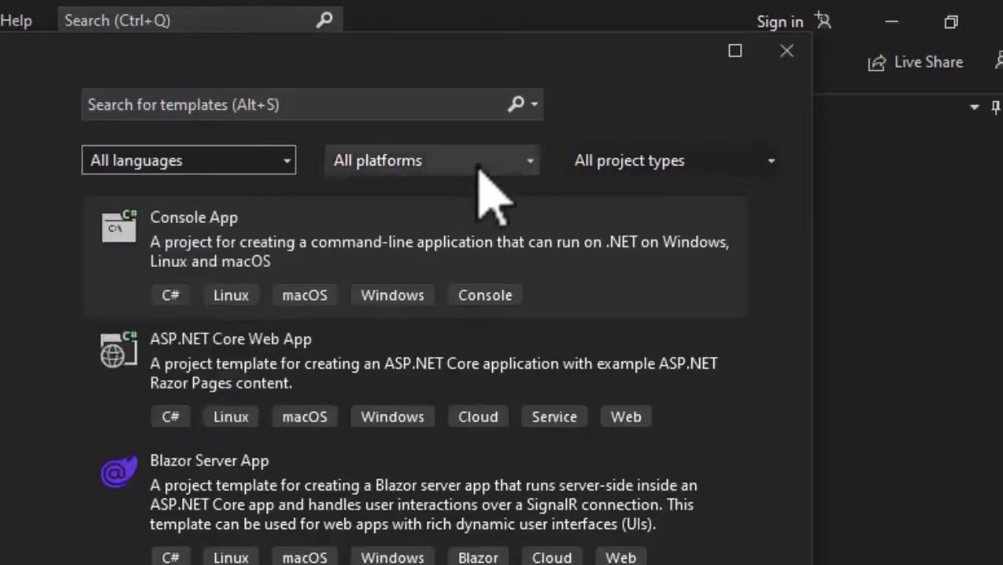
{"action": "left_click", "coordinate": [480, 170]}
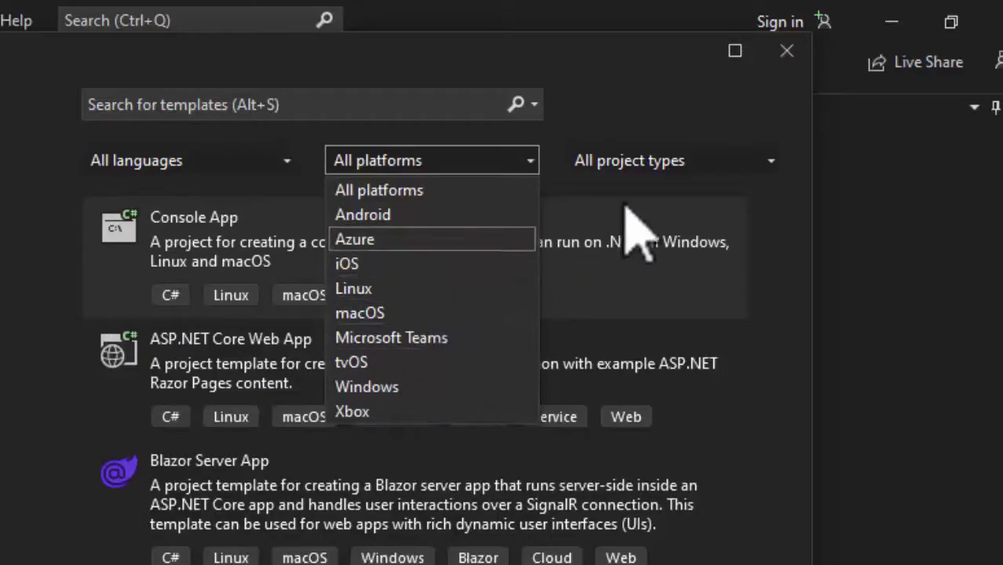
{"action": "left_click", "coordinate": [648, 214]}
{"action": "left_click", "coordinate": [717, 166]}
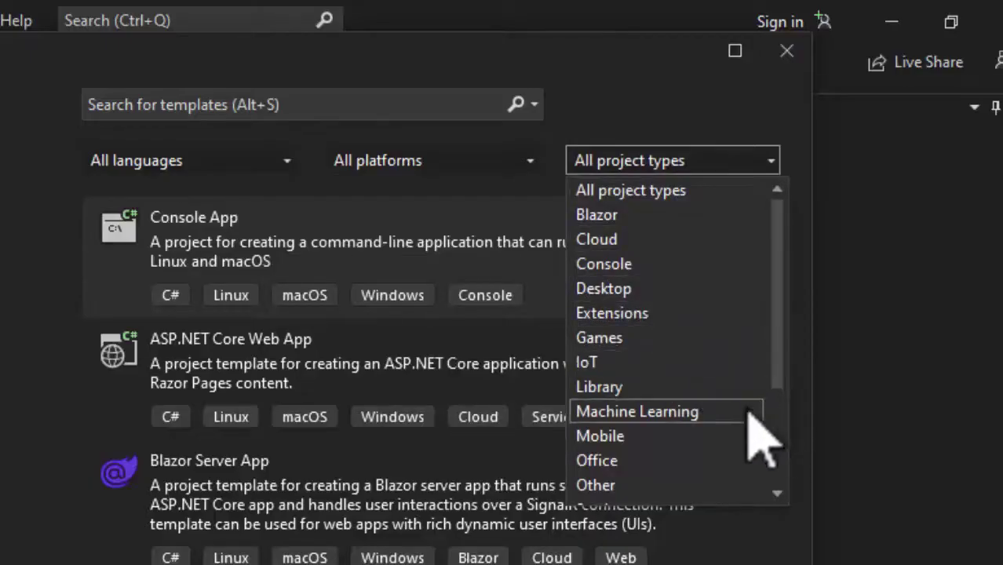
{"action": "left_click_drag", "start_coordinate": [782, 345], "coordinate": [781, 449]}
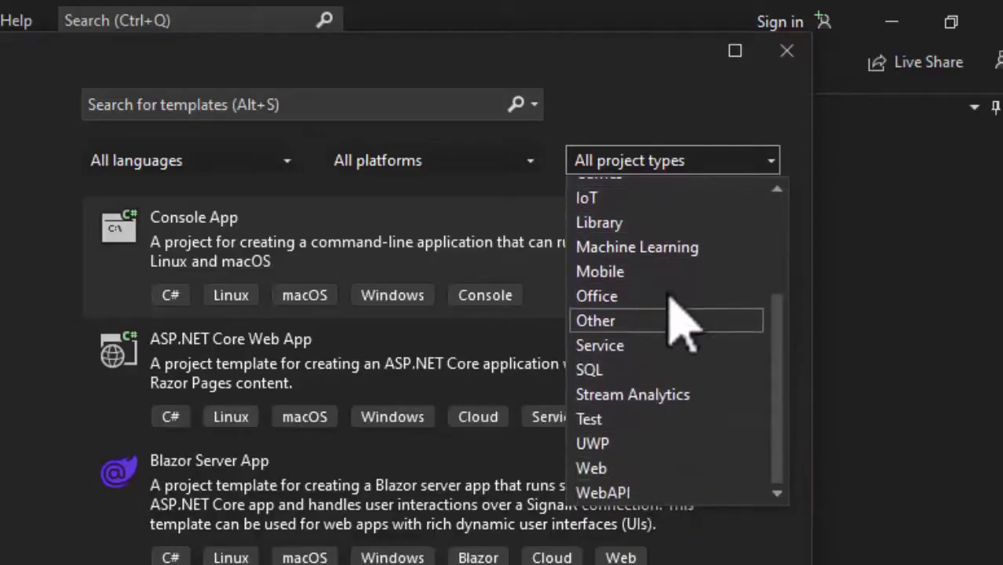
{"action": "left_click", "coordinate": [500, 215]}
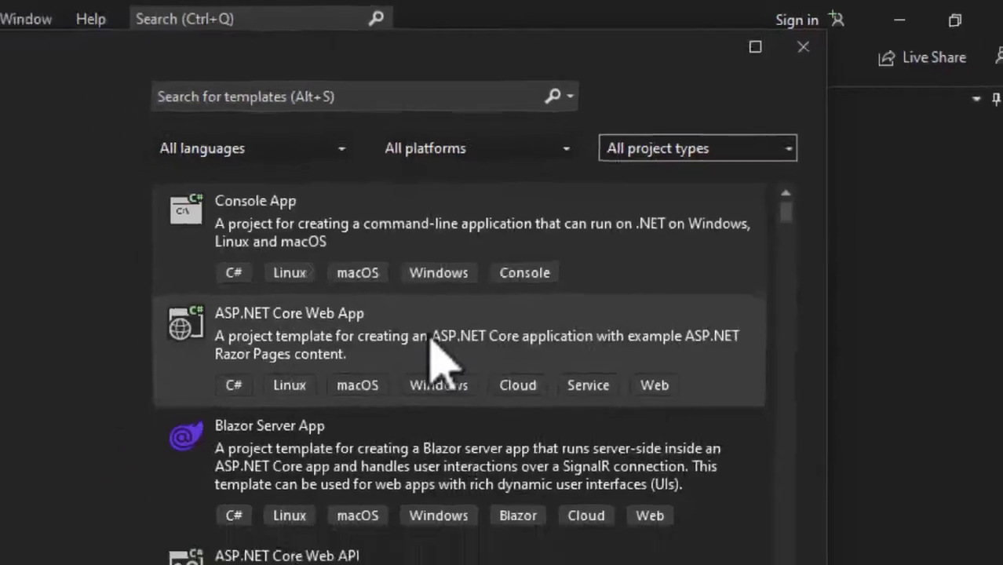
Browse the unfiltered list of project templates, from Console App down to the ASP.NET Core and Blazor templates
{"action": "scroll", "coordinate": [364, 363], "scroll_direction": "down", "scroll_amount": 1}
{"action": "scroll", "coordinate": [604, 384], "scroll_direction": "down", "scroll_amount": 3}
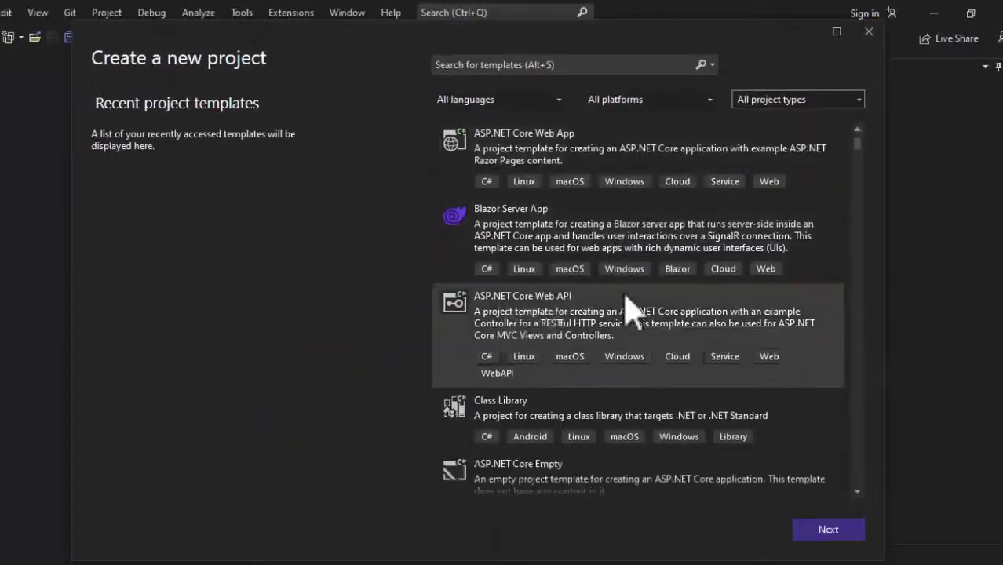
{"action": "scroll", "coordinate": [598, 299], "scroll_direction": "down", "scroll_amount": 2}
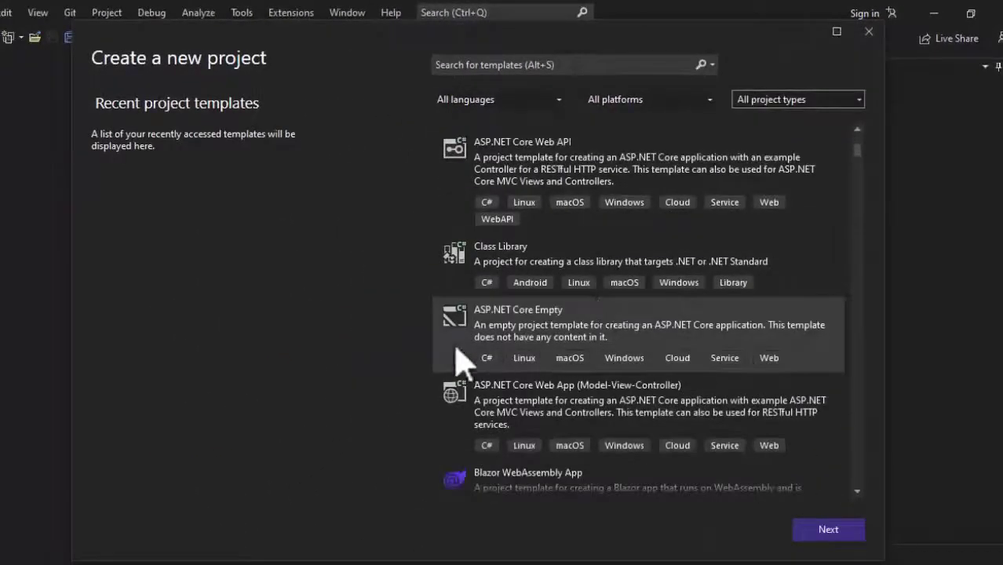
{"action": "scroll", "coordinate": [616, 316], "scroll_direction": "down", "scroll_amount": 1}
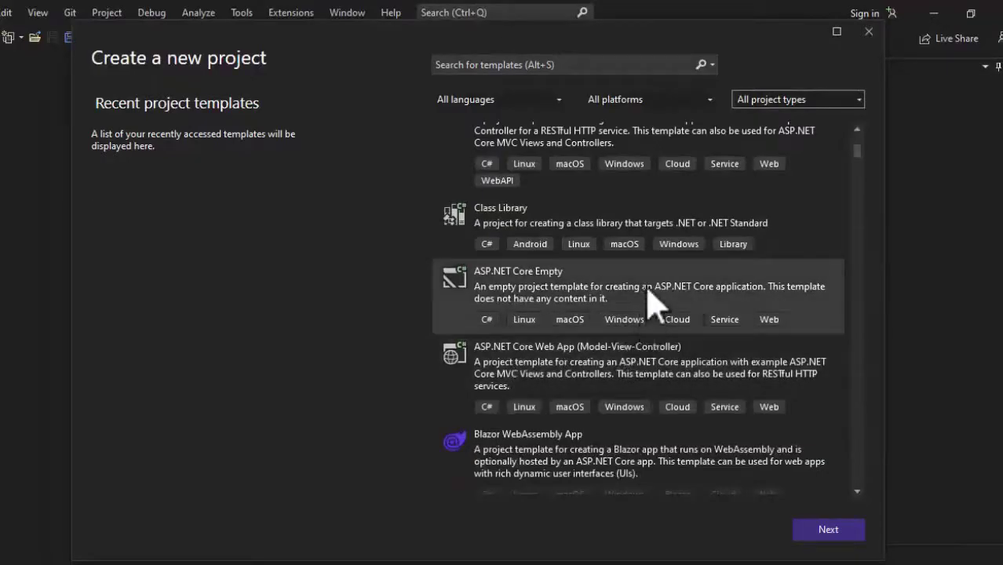
{"action": "scroll", "coordinate": [648, 298], "scroll_direction": "down", "scroll_amount": 5}
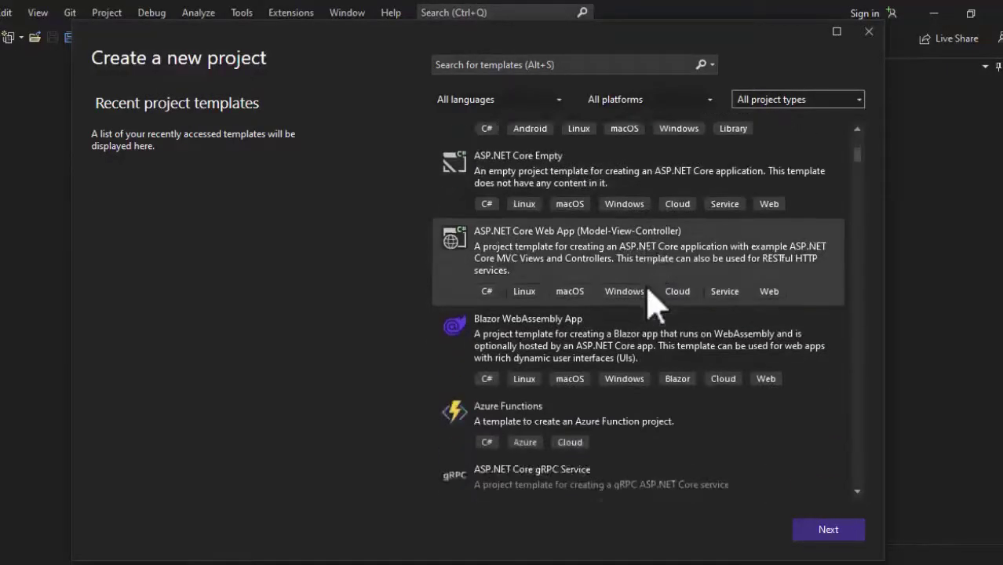
{"action": "scroll", "coordinate": [539, 166], "scroll_direction": "up", "scroll_amount": 10}
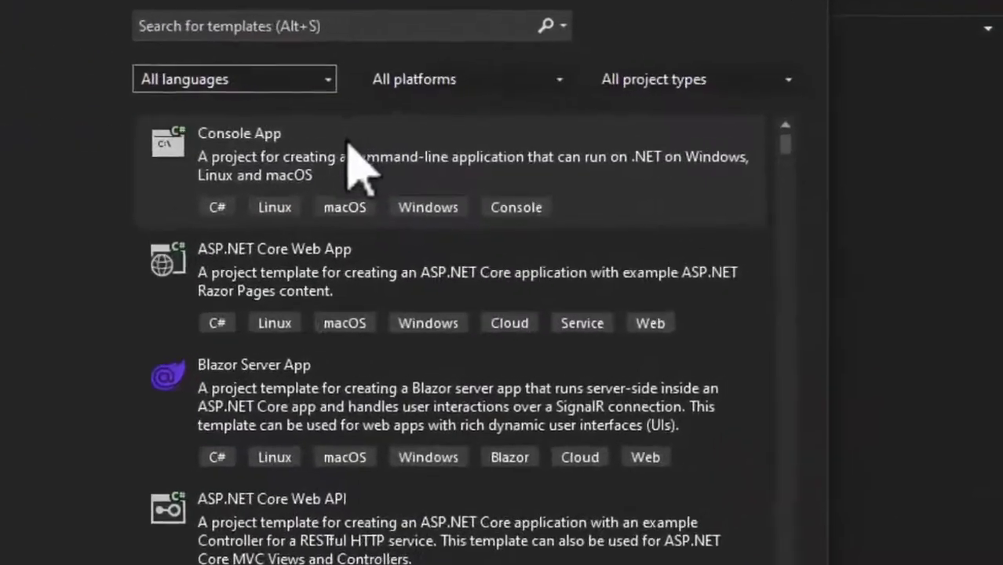
Filter the project templates by the C# language and browse the filtered list
{"action": "left_click", "coordinate": [246, 80]}
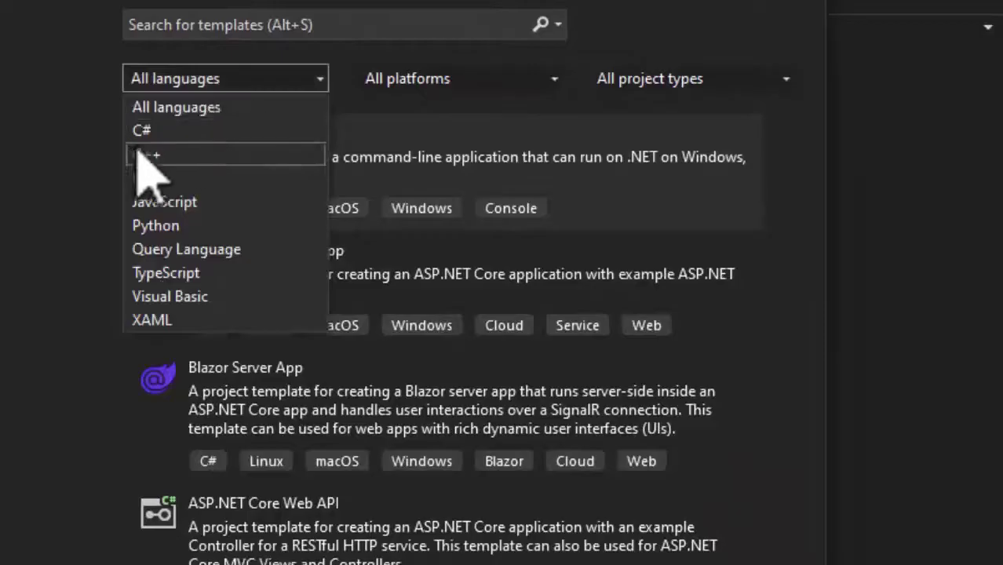
{"action": "left_click", "coordinate": [178, 133]}
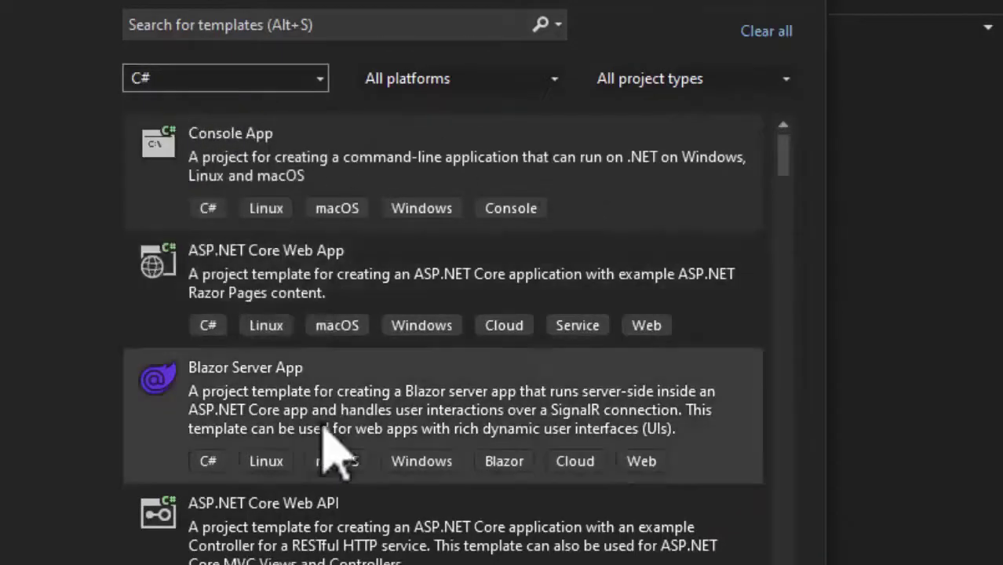
{"action": "scroll", "coordinate": [373, 227], "scroll_direction": "down", "scroll_amount": 4}
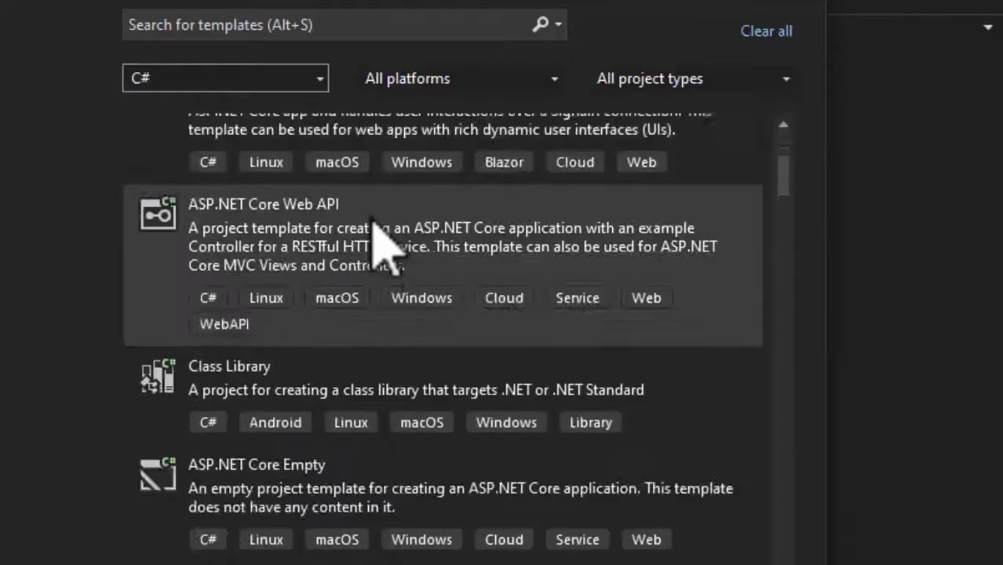
{"action": "scroll", "coordinate": [374, 263], "scroll_direction": "up", "scroll_amount": 4}
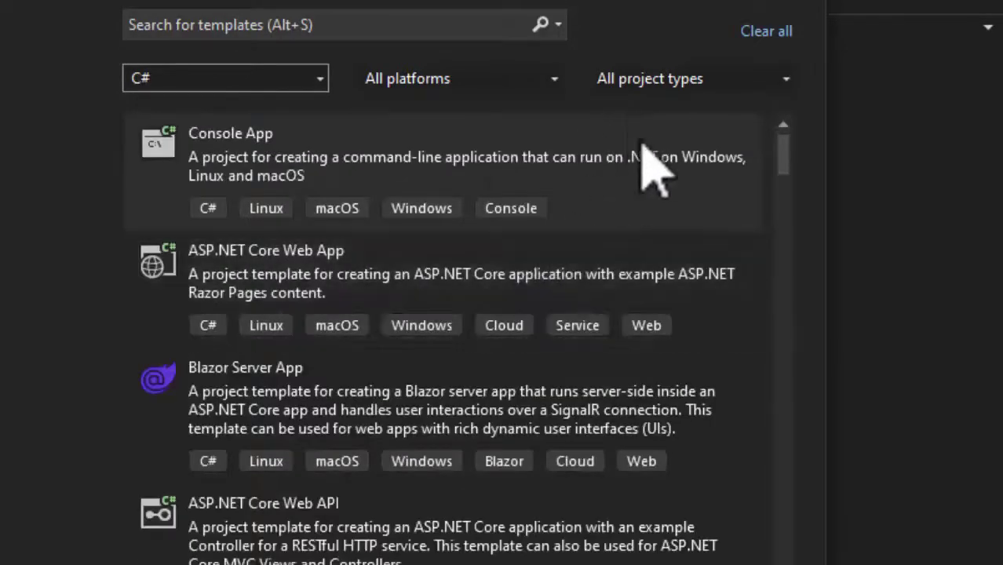
Filter the C# templates by the Web project type, browse them and restore the filter to All project types
{"action": "left_click", "coordinate": [713, 78]}
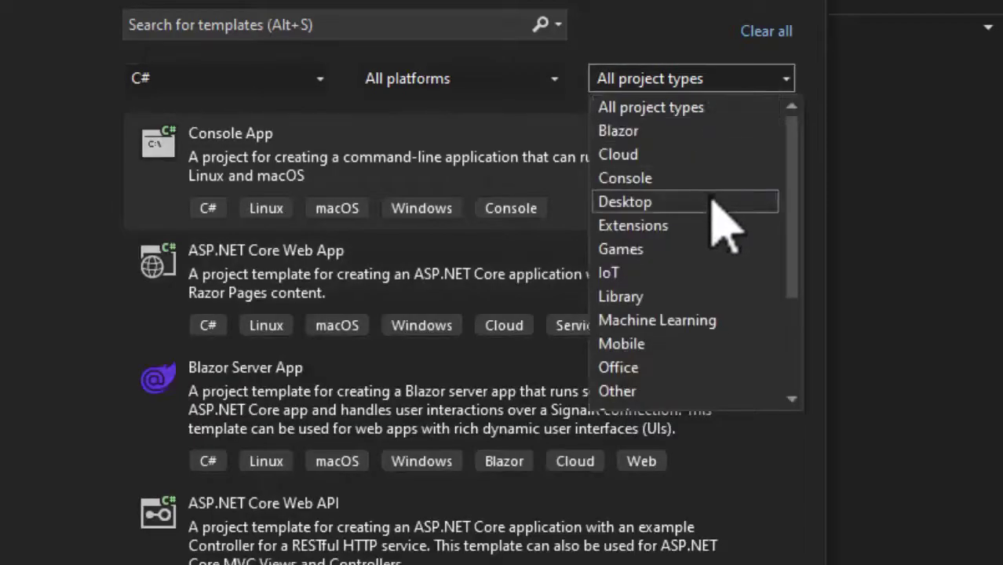
{"action": "scroll", "coordinate": [717, 202], "scroll_direction": "down", "scroll_amount": 3}
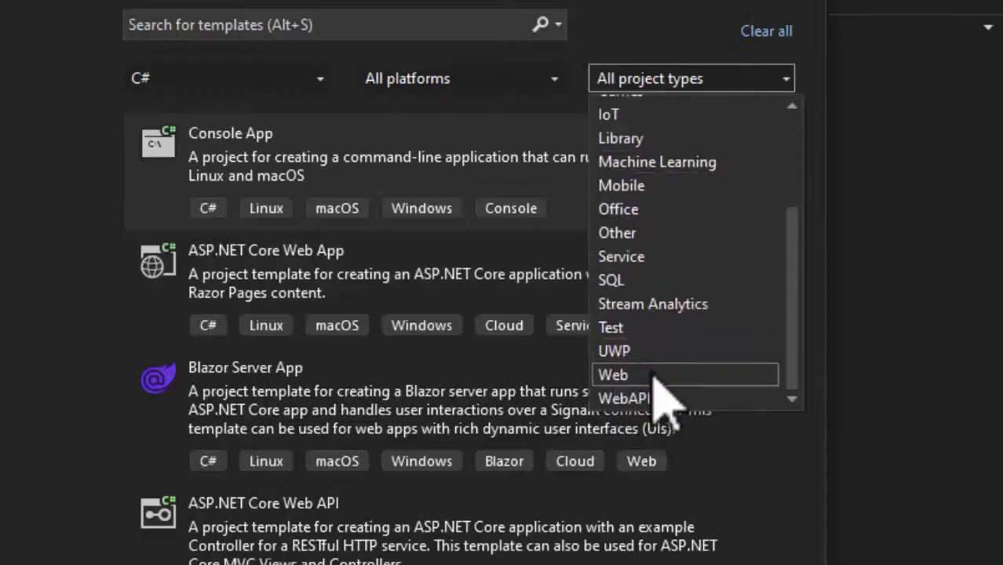
{"action": "left_click", "coordinate": [653, 376]}
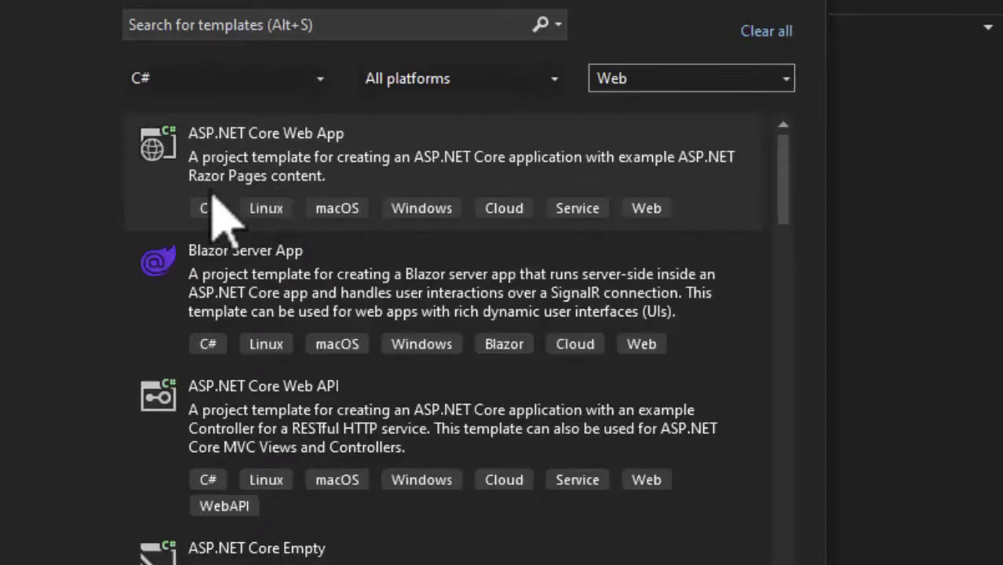
{"action": "scroll", "coordinate": [385, 243], "scroll_direction": "down", "scroll_amount": 1}
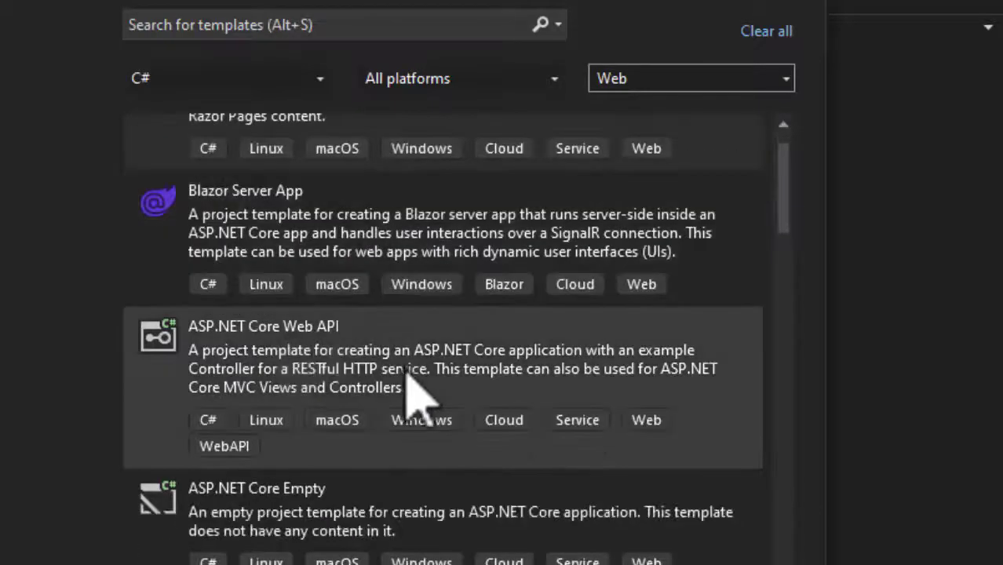
{"action": "scroll", "coordinate": [412, 388], "scroll_direction": "down", "scroll_amount": 2}
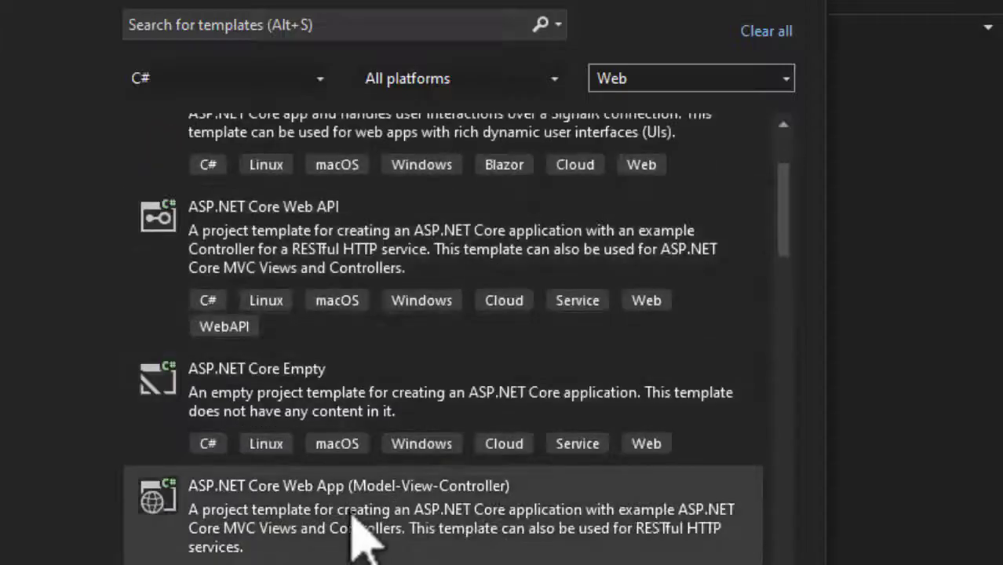
{"action": "scroll", "coordinate": [471, 395], "scroll_direction": "down", "scroll_amount": 3}
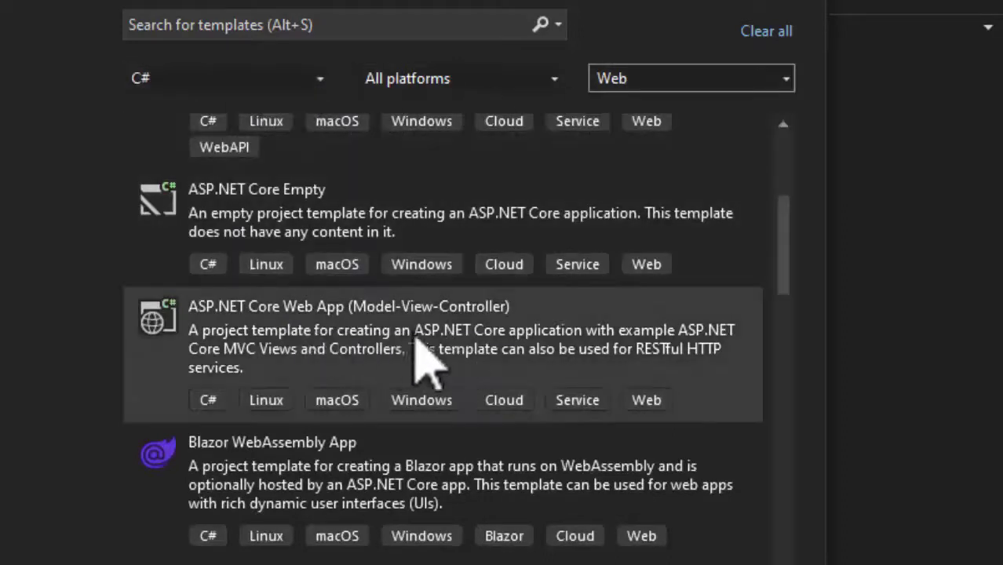
{"action": "left_click", "coordinate": [692, 88]}
{"action": "scroll", "coordinate": [664, 296], "scroll_direction": "up", "scroll_amount": 2}
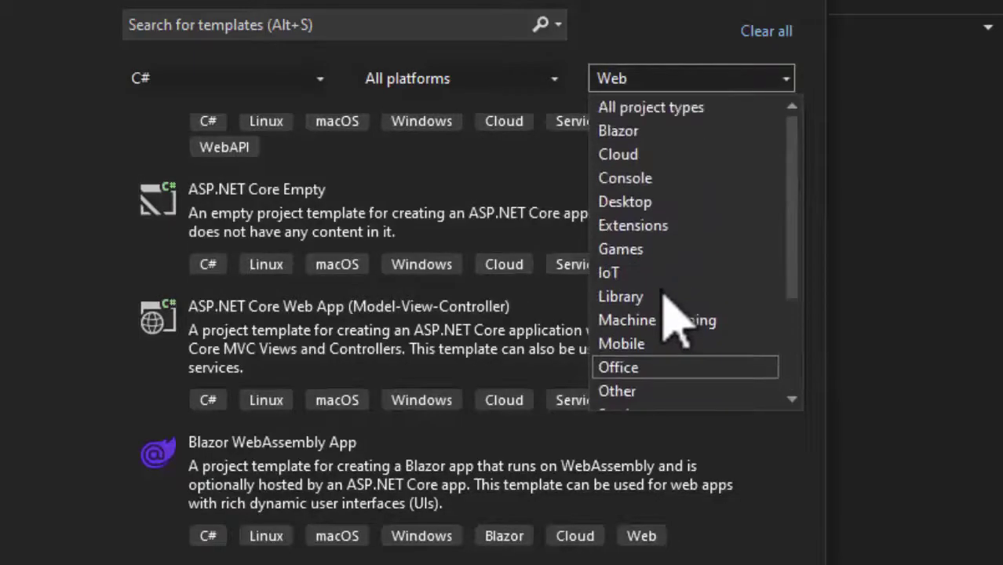
{"action": "left_click", "coordinate": [714, 110]}
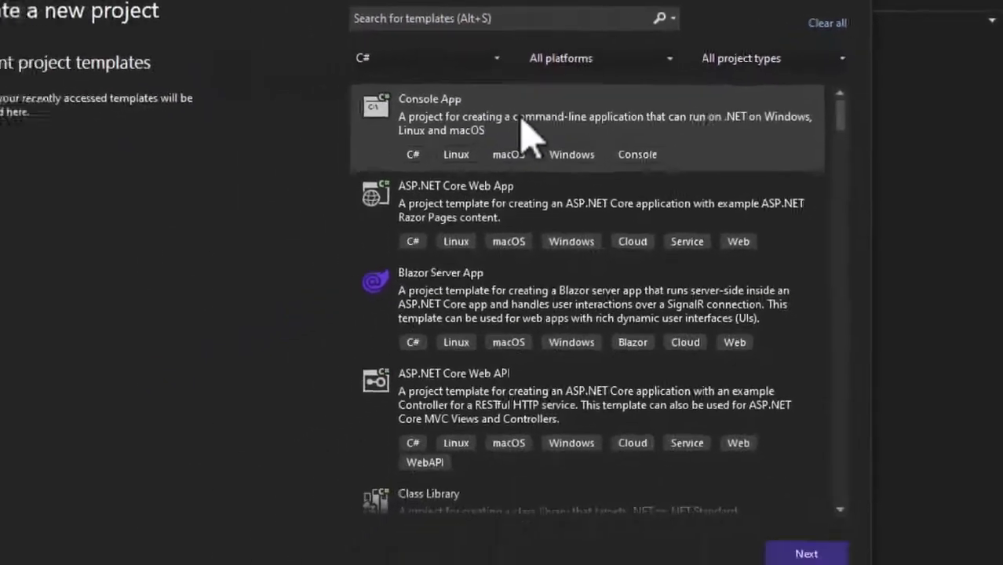
Create a C# Console App project named ConsoleApp1 with the .NET 6.0 (Long-term support) framework
{"action": "left_click", "coordinate": [887, 559]}
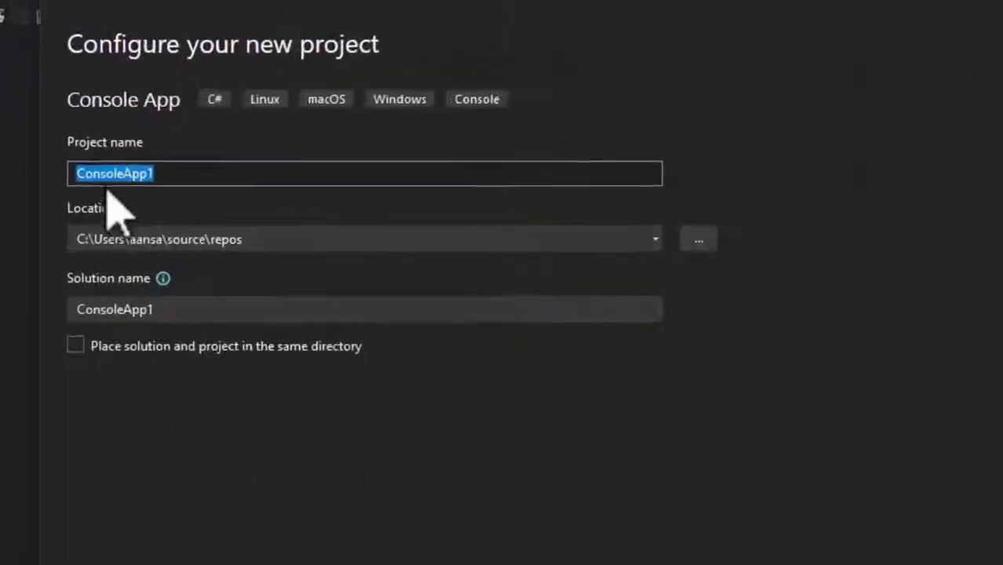
{"action": "left_click", "coordinate": [224, 202]}
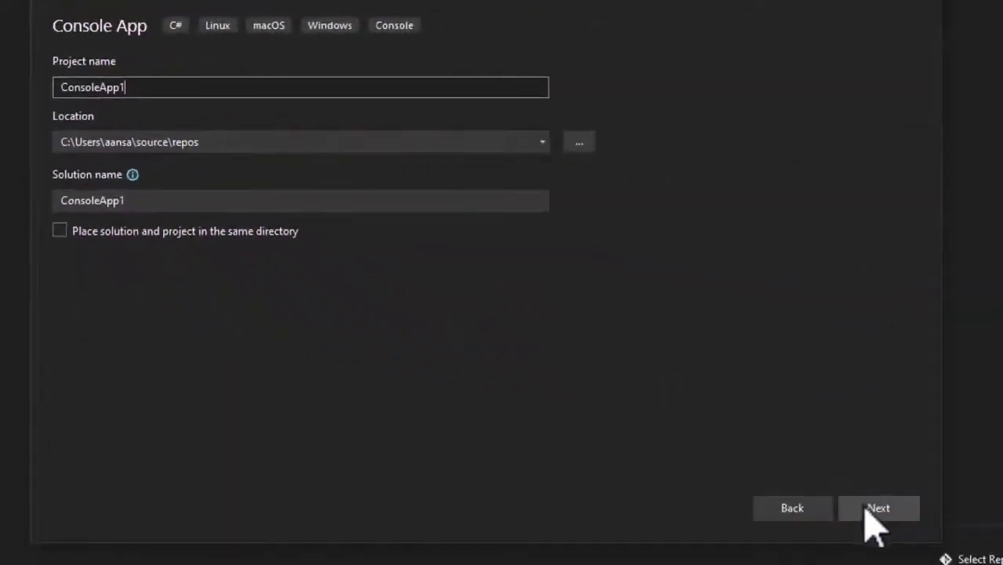
{"action": "left_click", "coordinate": [878, 508]}
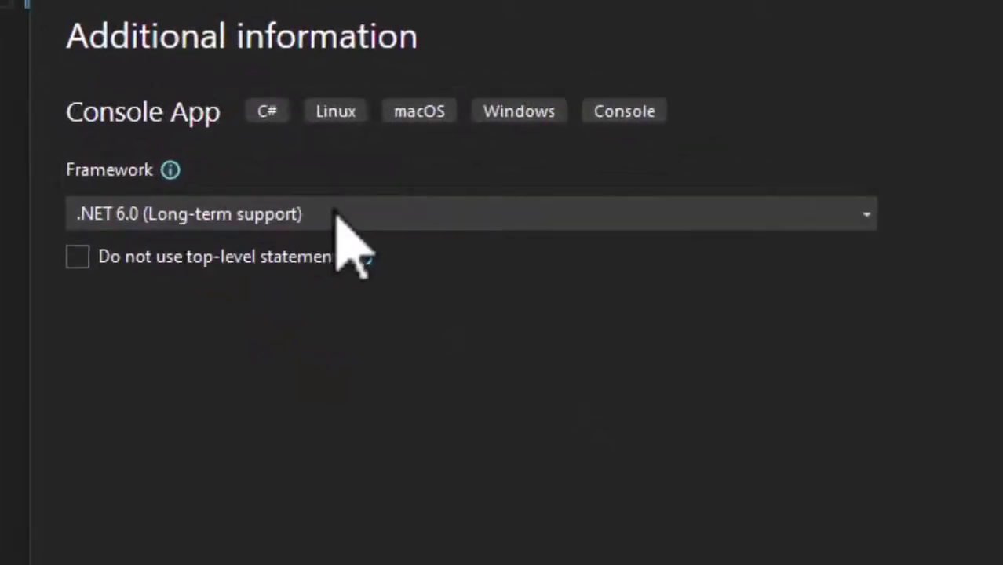
{"action": "left_click", "coordinate": [338, 216]}
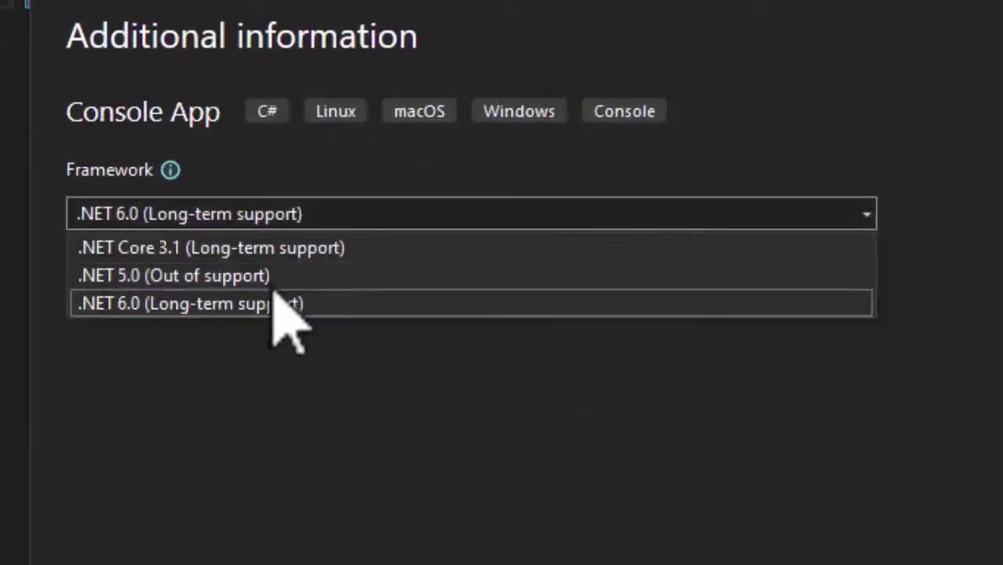
{"action": "left_click", "coordinate": [367, 215]}
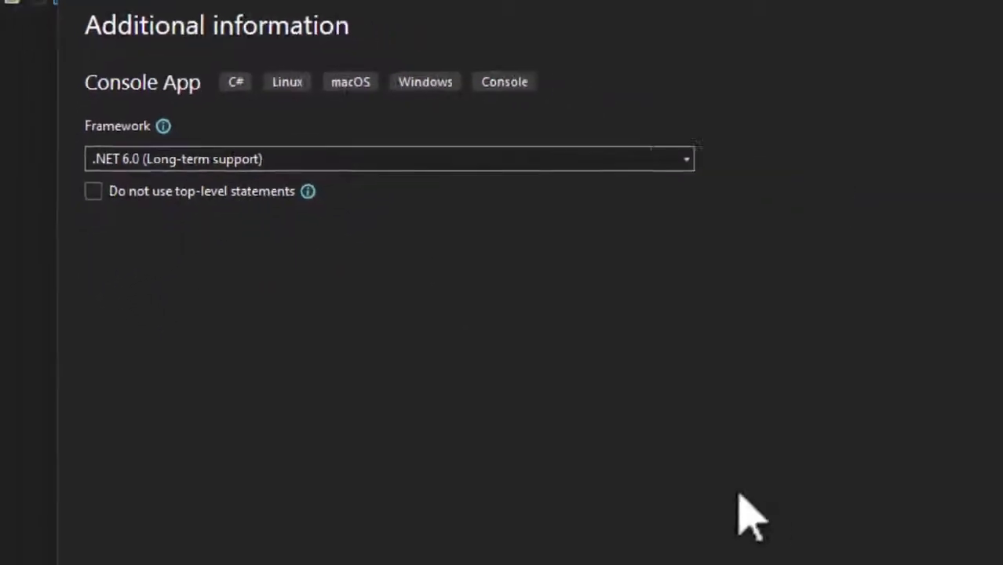
{"action": "left_click", "coordinate": [909, 530]}
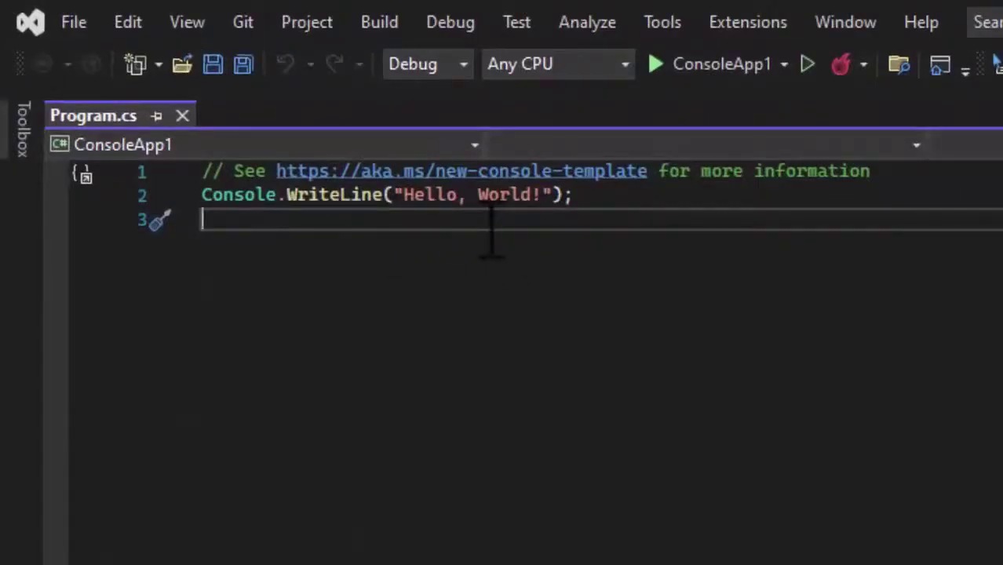
Enlarge the code text in the Program.cs editor, trying both the increase and decrease of the size
{"action": "scroll", "coordinate": [491, 233], "scroll_direction": "up", "scroll_amount": 1}
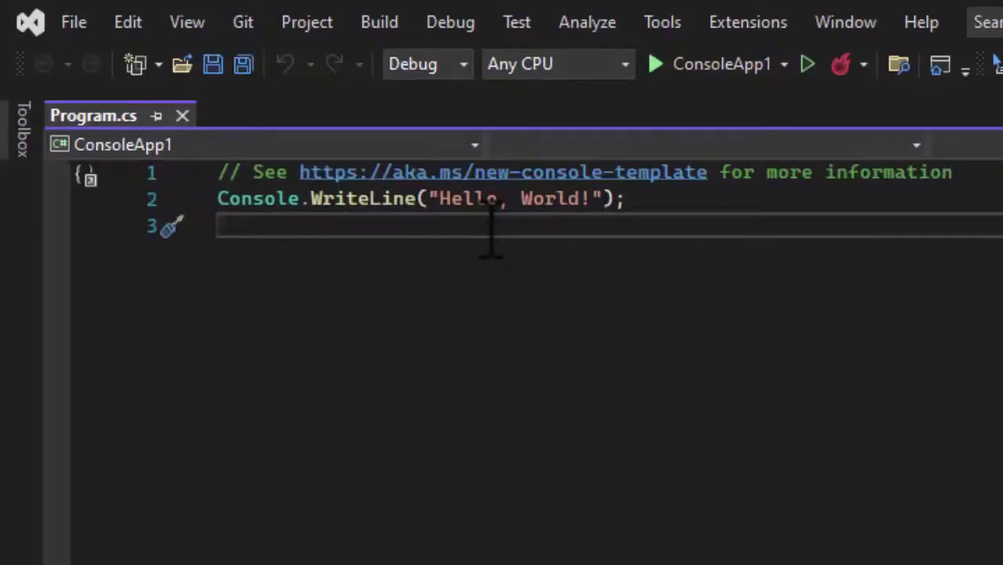
{"action": "key", "text": "ctrl+shift+period"}
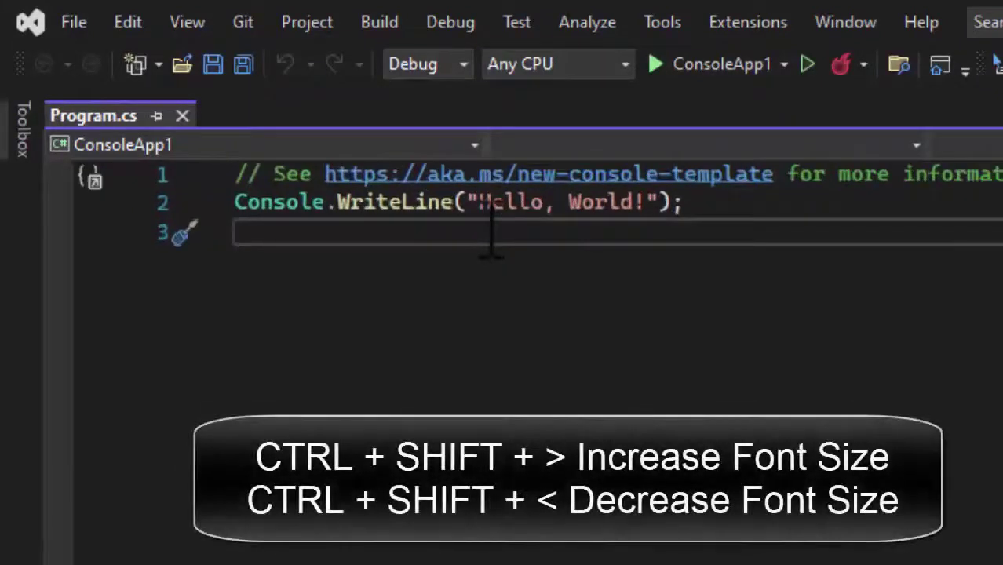
{"action": "key", "text": "ctrl+shift+period"}
{"action": "key", "text": "ctrl+shift+period"}
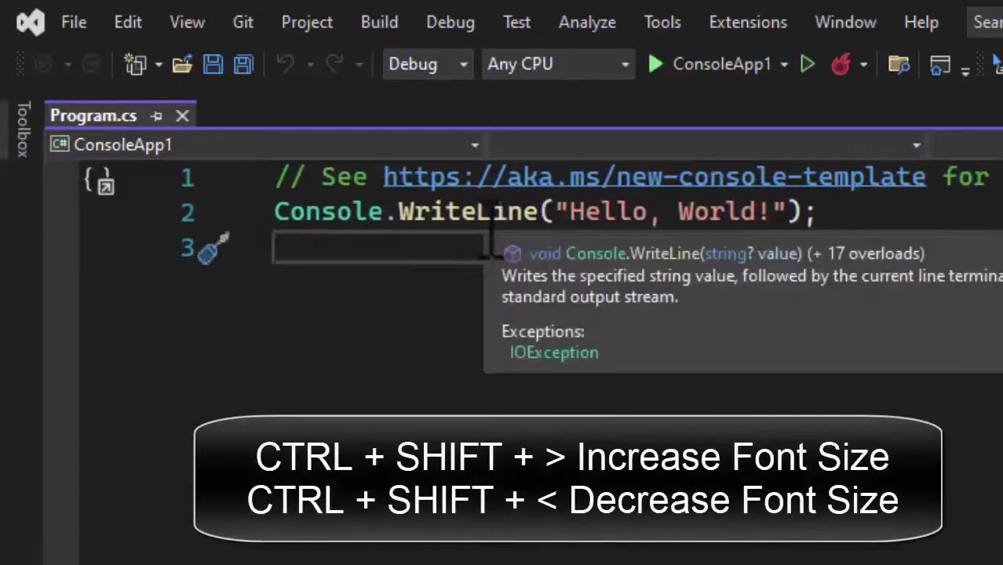
{"action": "key", "text": "ctrl+shift+period"}
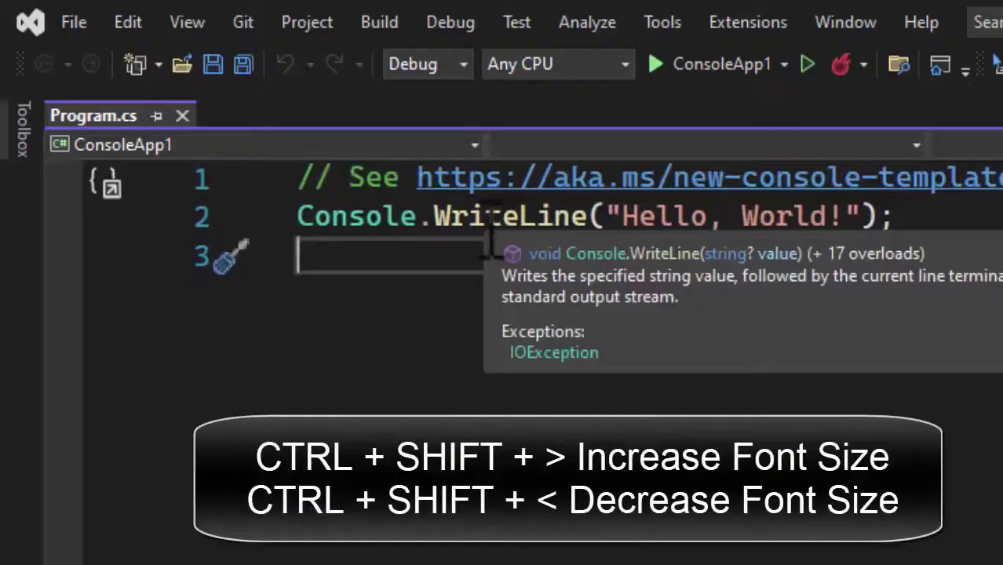
{"action": "key", "text": "ctrl+shift+comma"}
{"action": "key", "text": "ctrl+shift+comma"}
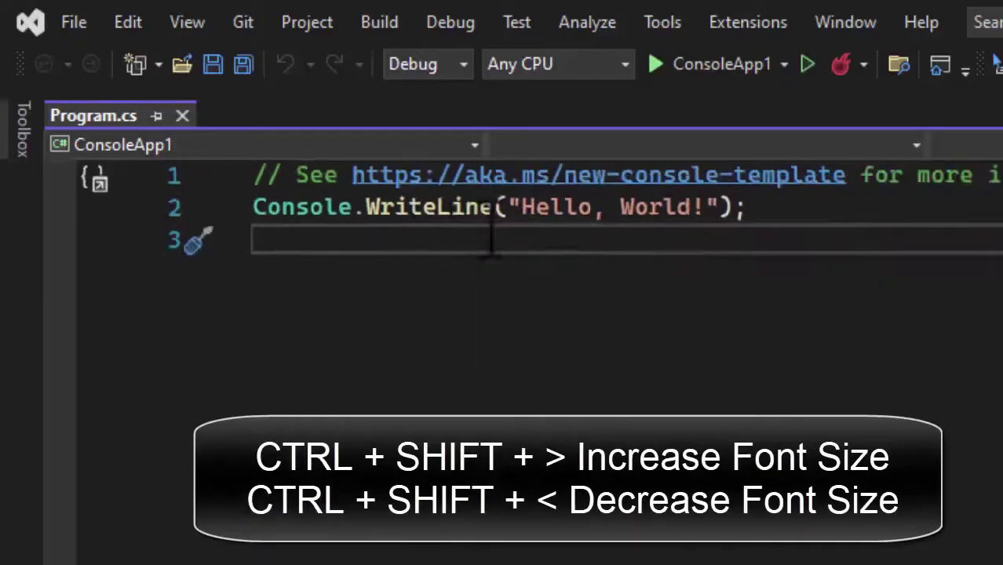
{"action": "key", "text": "ctrl+shift+period"}
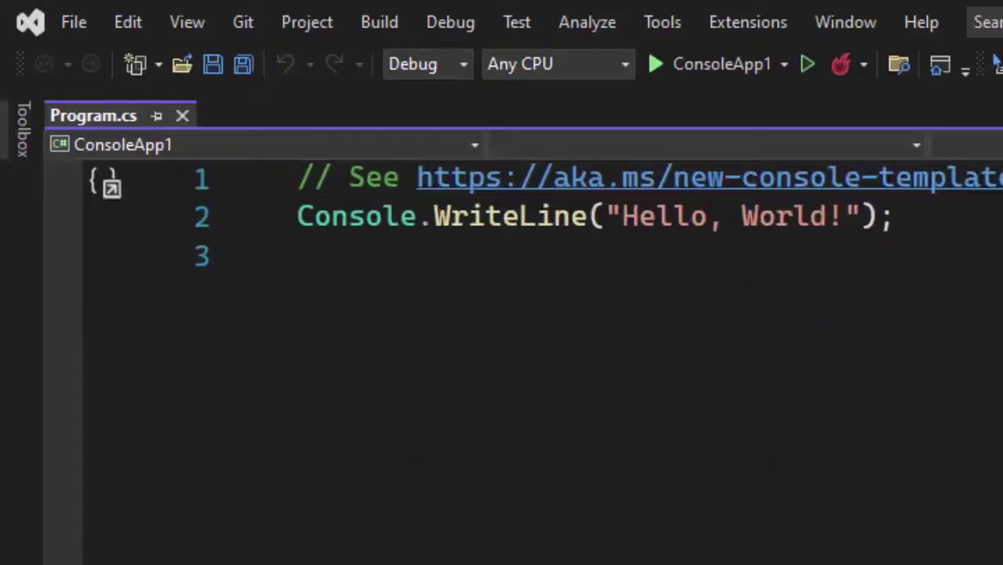
Delete the template comment line above the Console.WriteLine statement in Program.cs and save the file
{"action": "triple_click", "coordinate": [1002, 180]}
{"action": "key", "text": "Delete"}
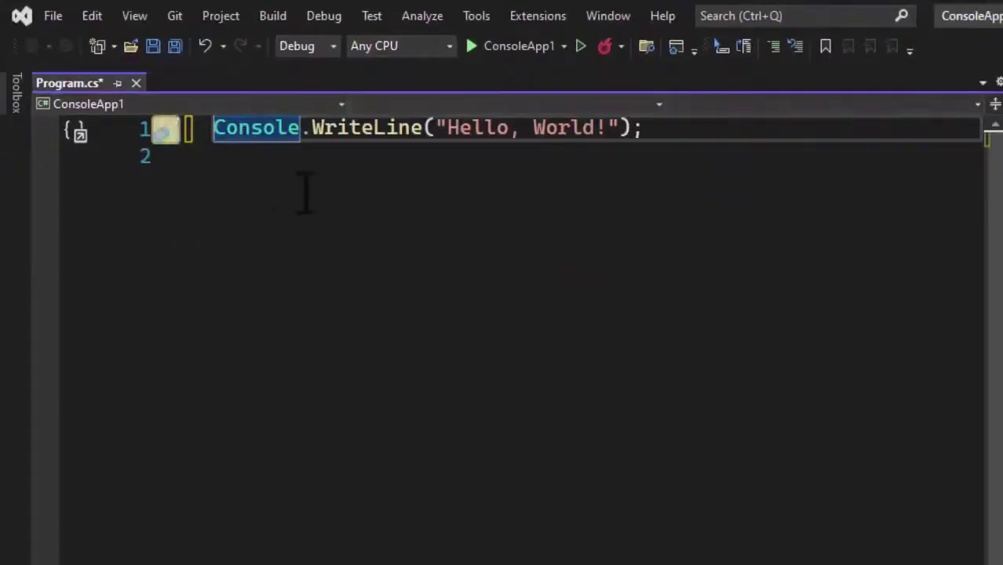
{"action": "key", "text": "ctrl+s"}
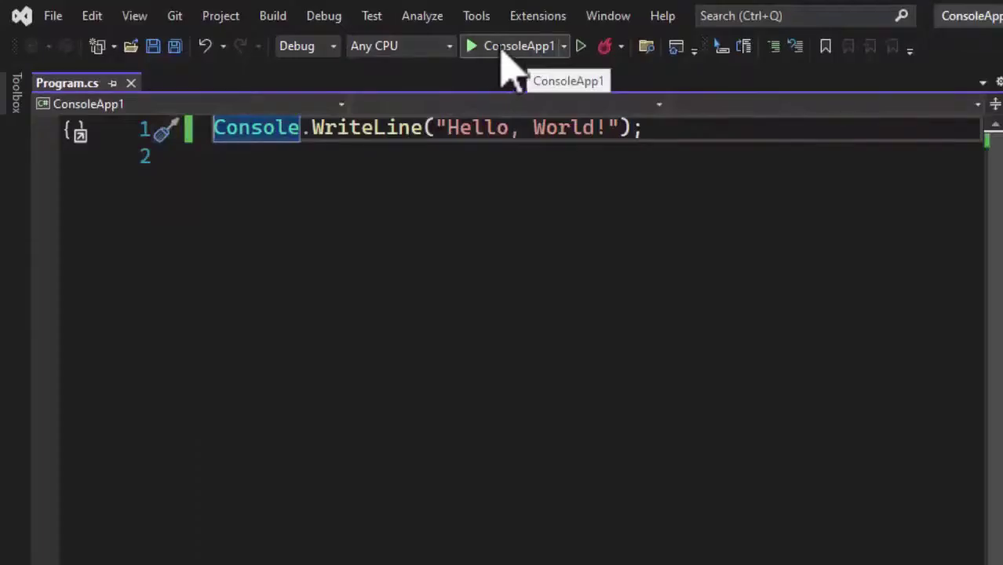
Run ConsoleApp1 with debugging and close its console window
{"action": "left_click", "coordinate": [506, 48]}
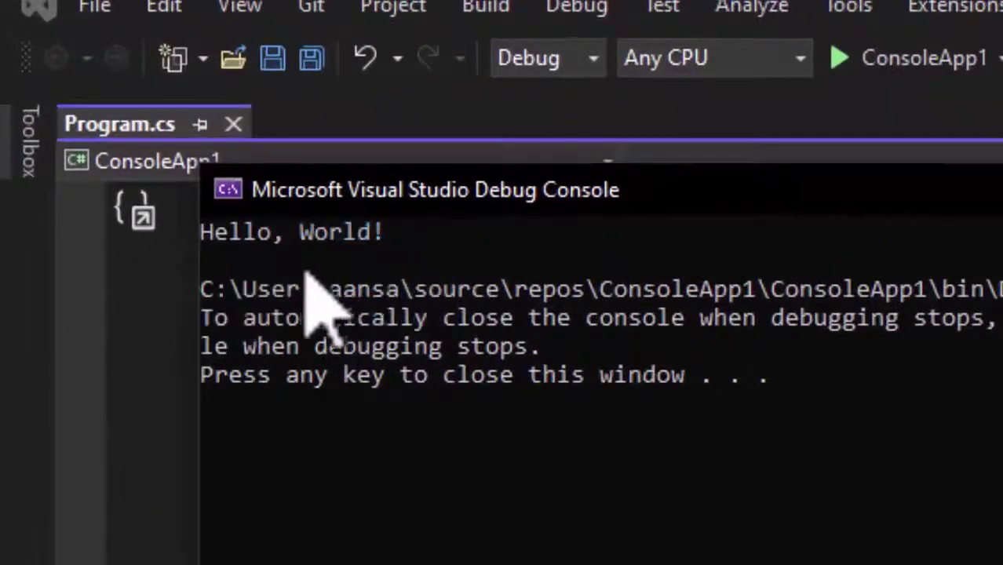
{"action": "key", "text": "Return"}
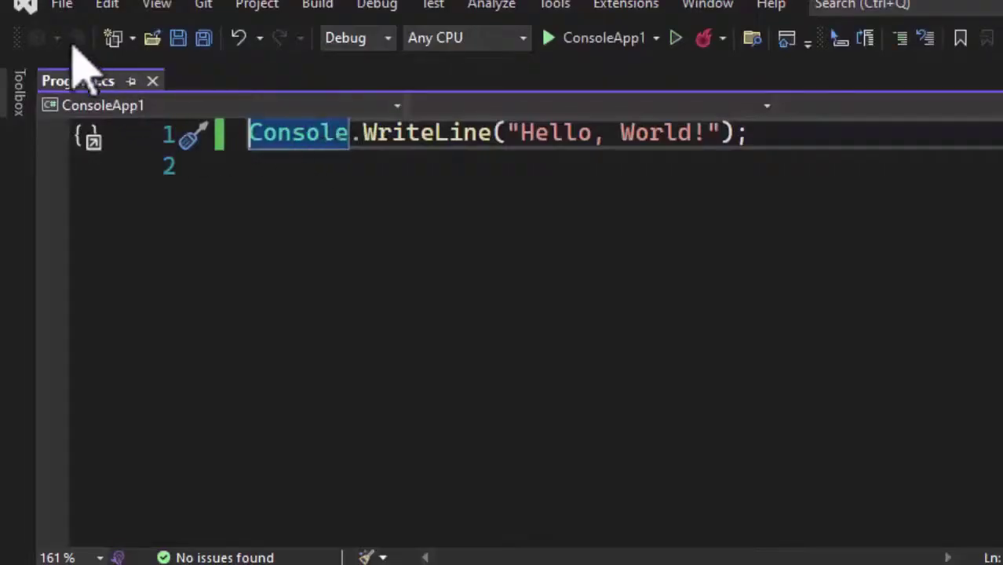
Start a new project, searching the templates for "console" and choosing the C# Console App (.NET Framework) template
{"action": "left_click", "coordinate": [65, 11]}
{"action": "mouse_move", "coordinate": [376, 33]}
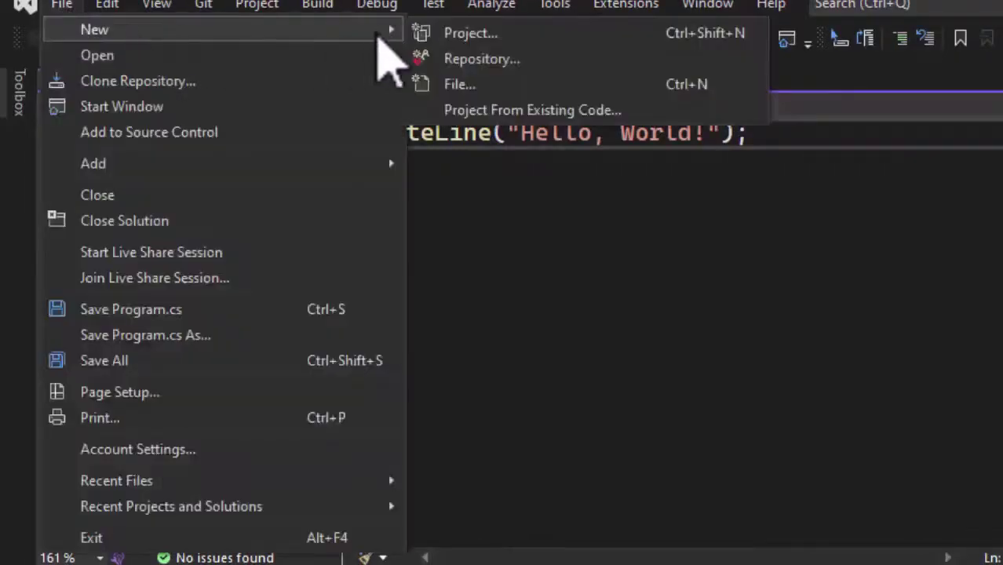
{"action": "left_click", "coordinate": [467, 33]}
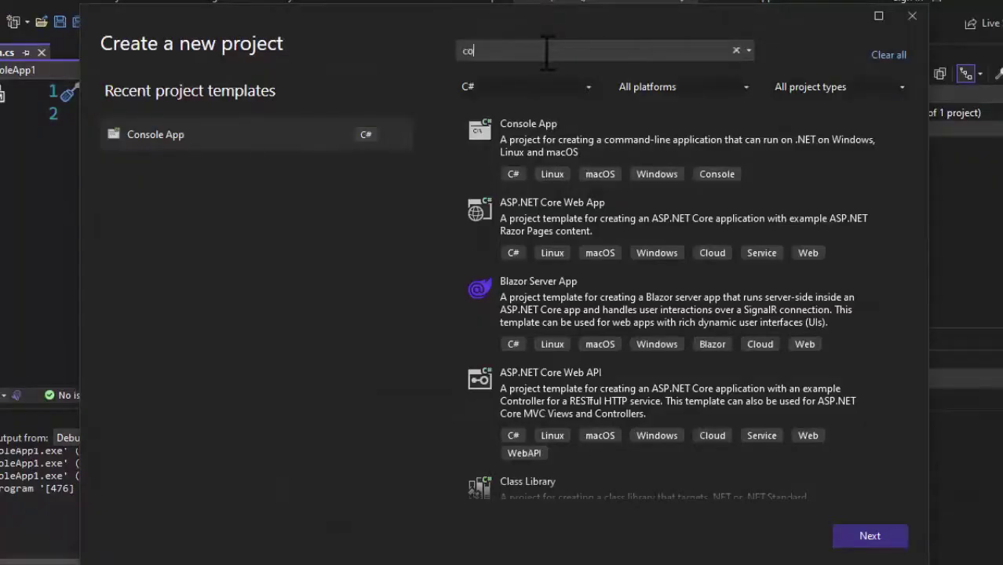
{"action": "type", "text": "console"}
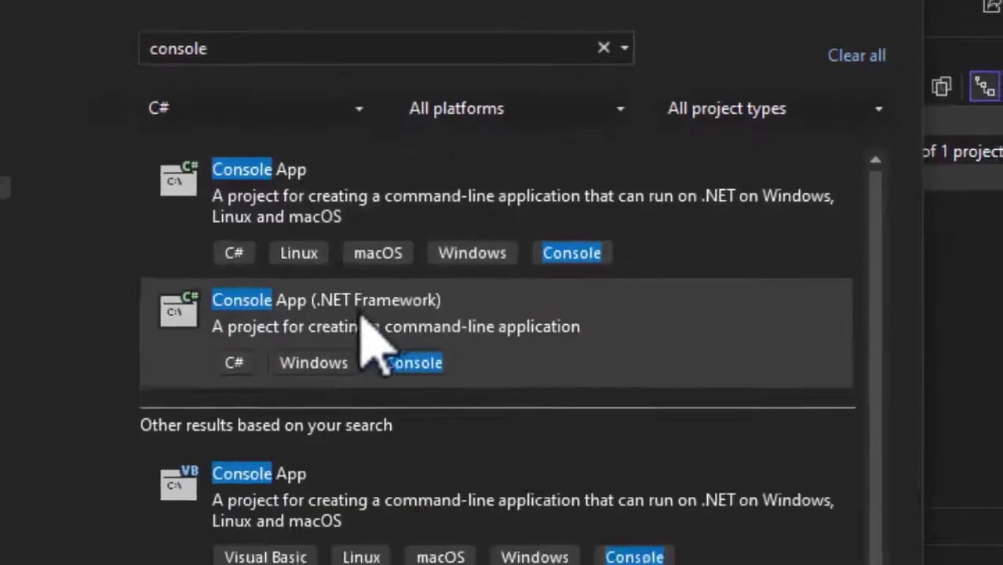
{"action": "left_click", "coordinate": [363, 320]}
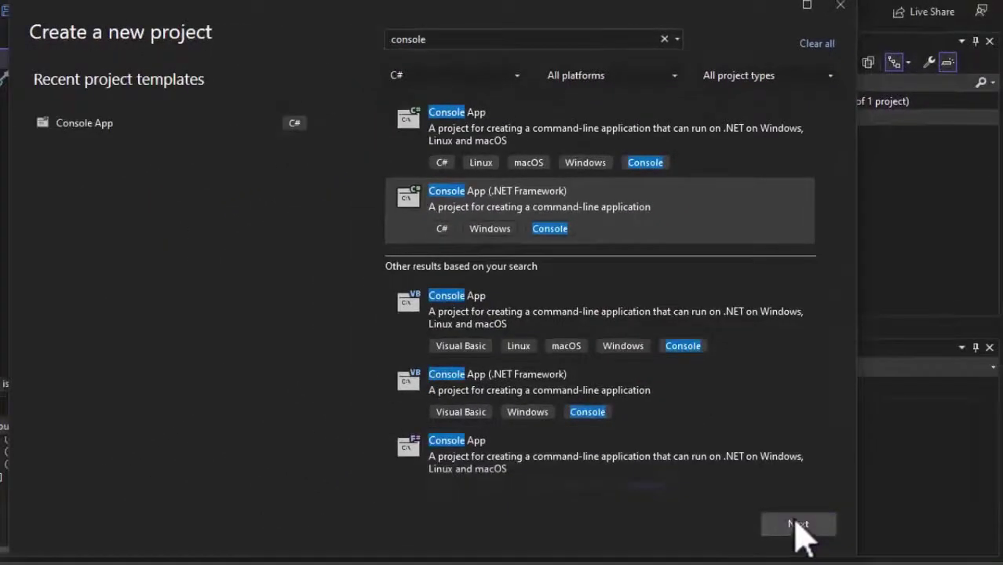
{"action": "left_click", "coordinate": [795, 521]}
Create the project as ConsoleApp2 in a new solution, targeting .NET Framework 4.7.2
{"action": "left_click", "coordinate": [122, 132]}
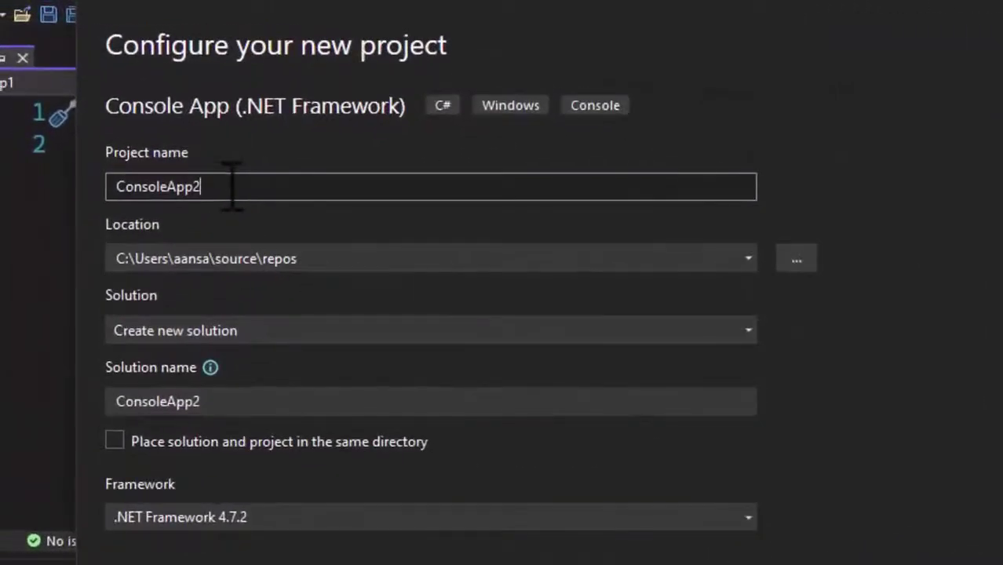
{"action": "left_click_drag", "start_coordinate": [230, 186], "coordinate": [107, 202]}
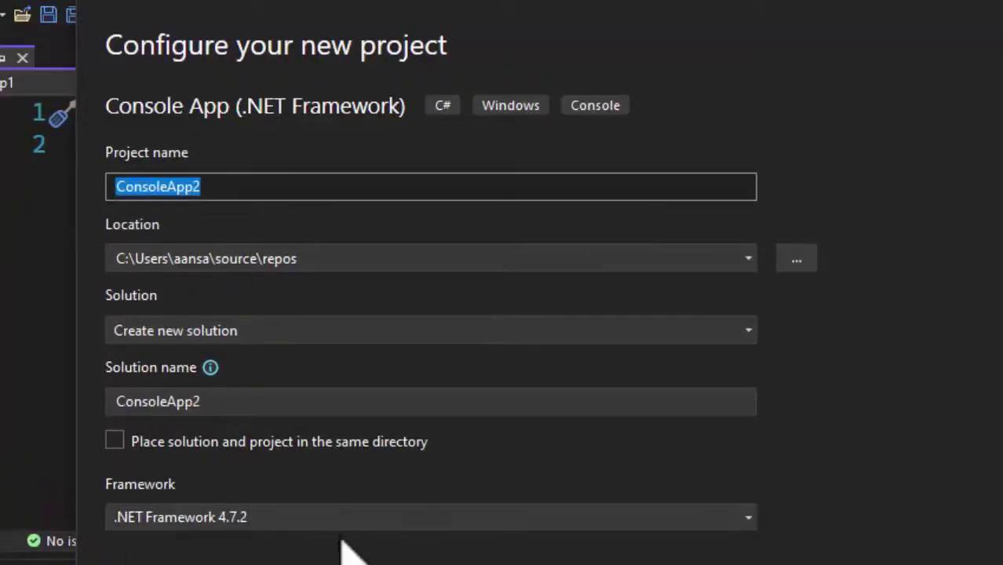
{"action": "left_click", "coordinate": [545, 520]}
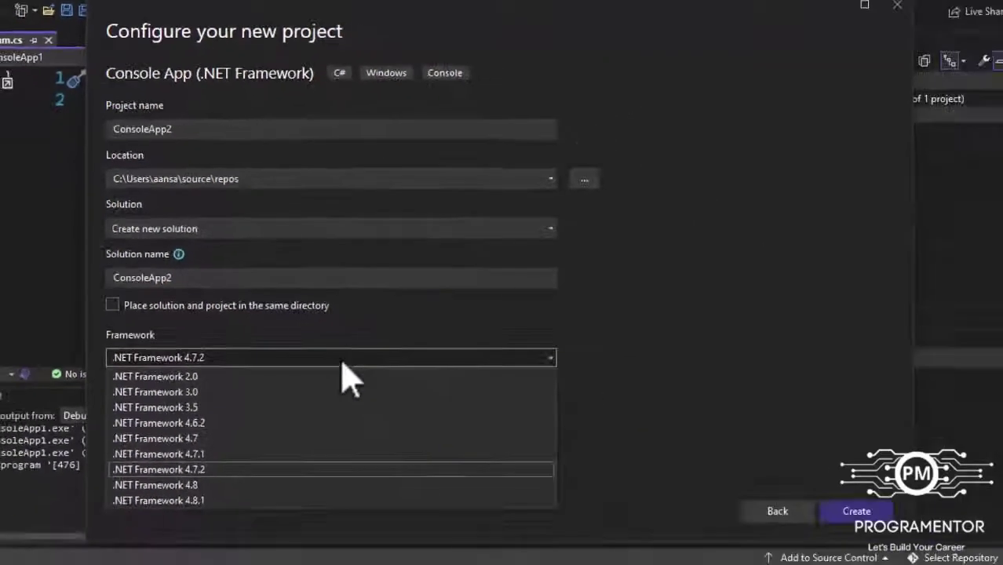
{"action": "left_click", "coordinate": [342, 362]}
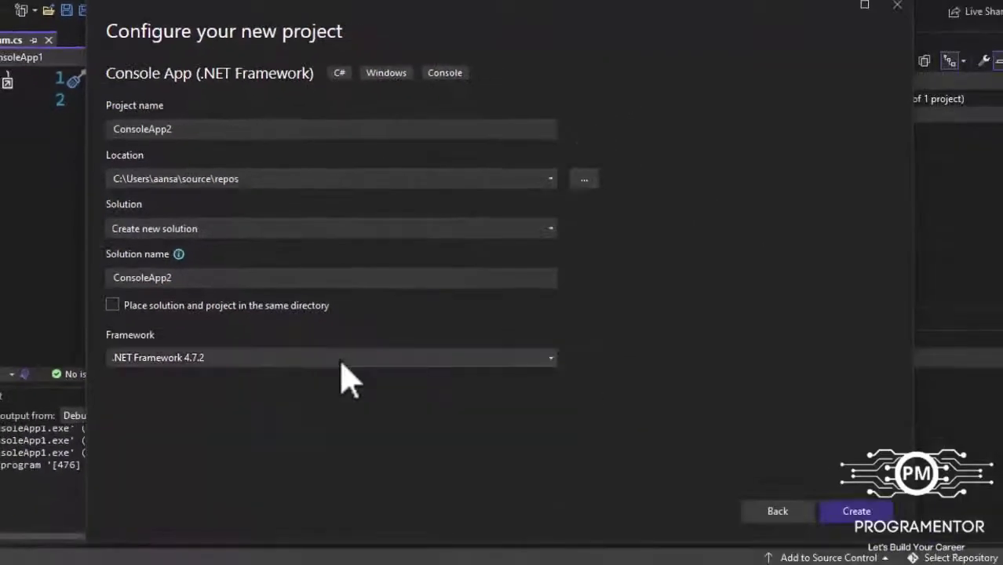
{"action": "left_click", "coordinate": [867, 514]}
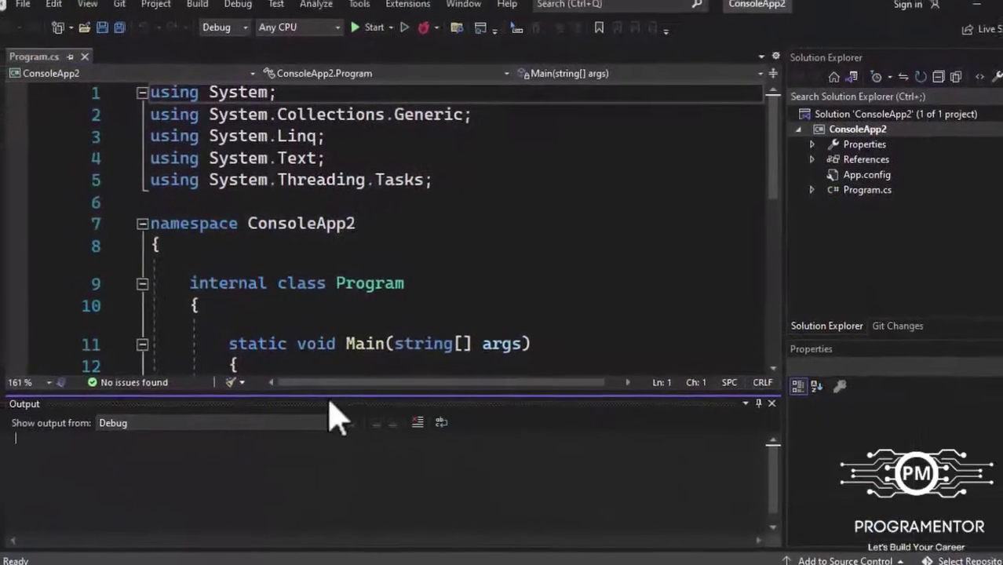
Shrink the Output pane to give the Program.cs code editor more height
{"action": "left_click_drag", "start_coordinate": [342, 433], "coordinate": [347, 475]}
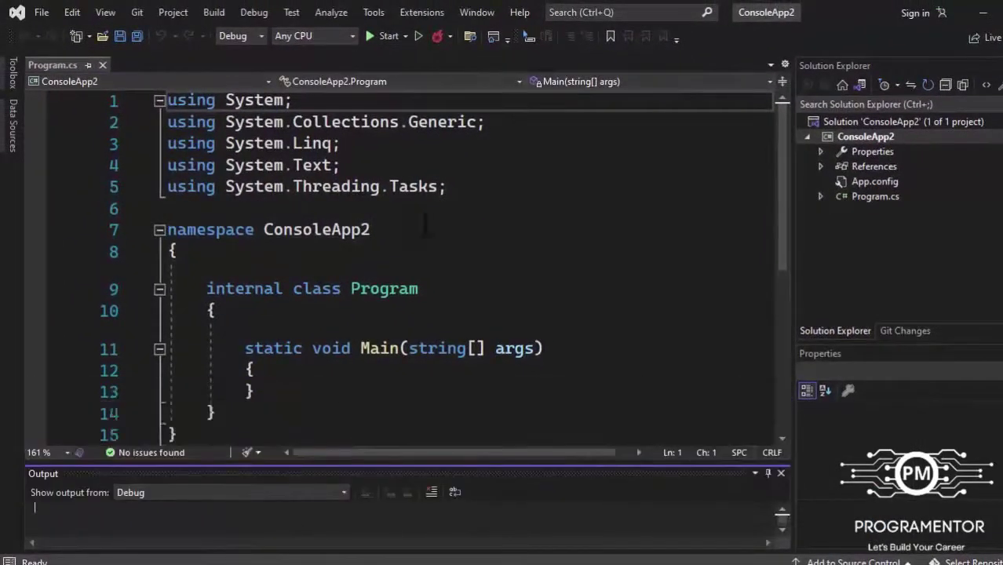
{"action": "scroll", "coordinate": [363, 334], "scroll_direction": "down", "scroll_amount": 1}
{"action": "scroll", "coordinate": [385, 241], "scroll_direction": "up", "scroll_amount": 1}
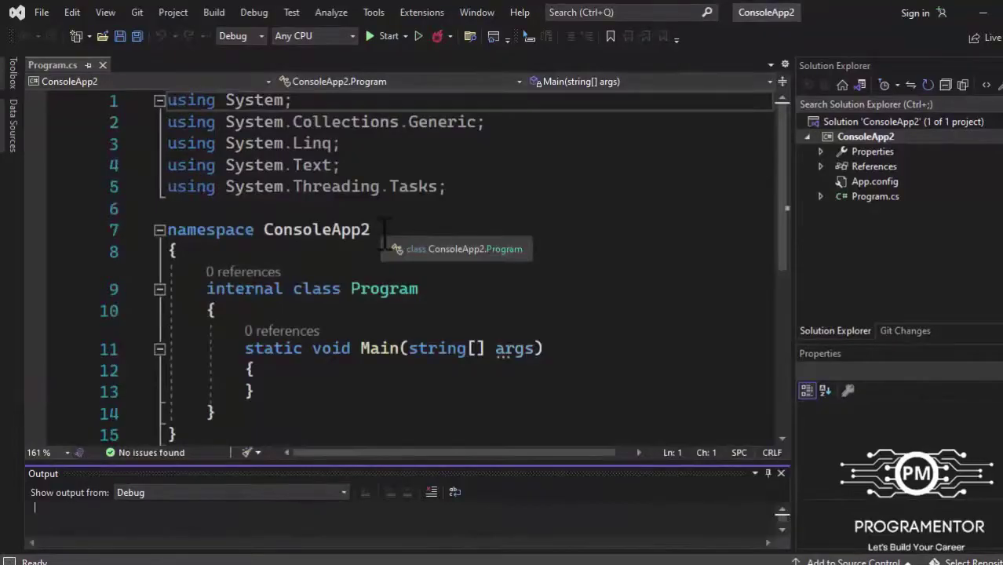
Add a Console.WriteLine statement inside the Main method that prints a person's first name as a string
{"action": "left_click", "coordinate": [399, 229]}
{"action": "left_click", "coordinate": [350, 370]}
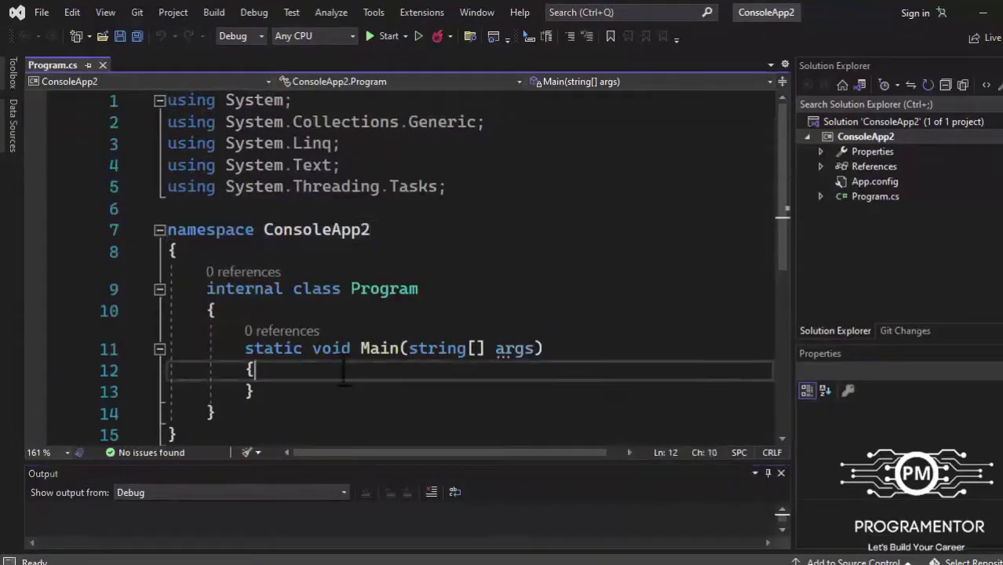
{"action": "key", "text": "Return"}
{"action": "type", "text": "c"}
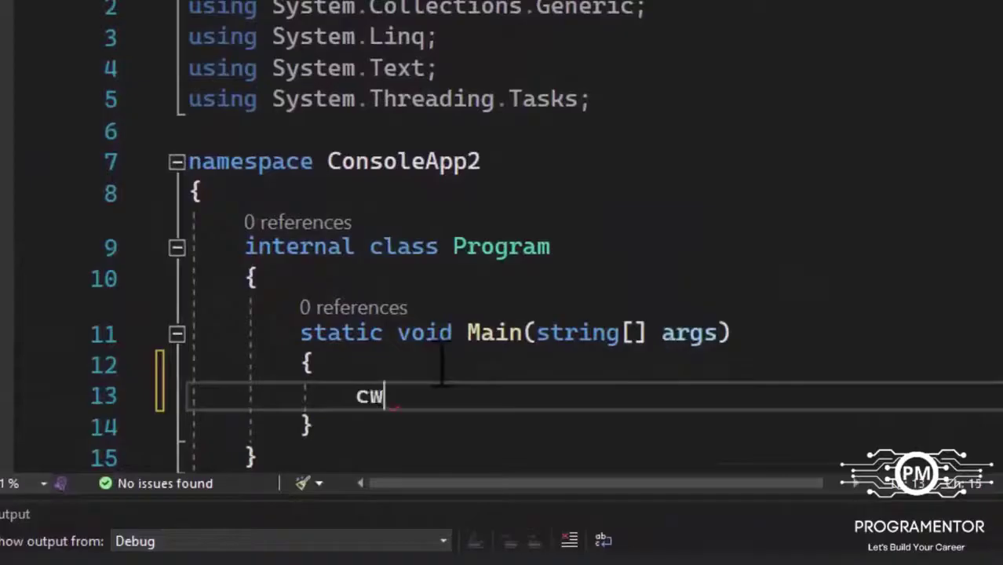
{"action": "type", "text": "w"}
{"action": "key", "text": "Tab"}
{"action": "key", "text": "Tab"}
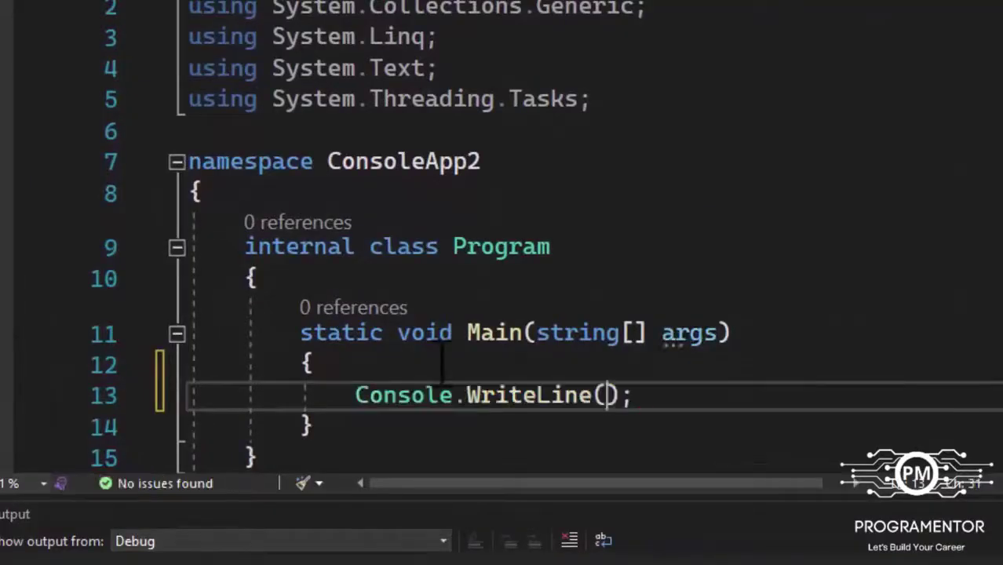
{"action": "type", "text": "\""}
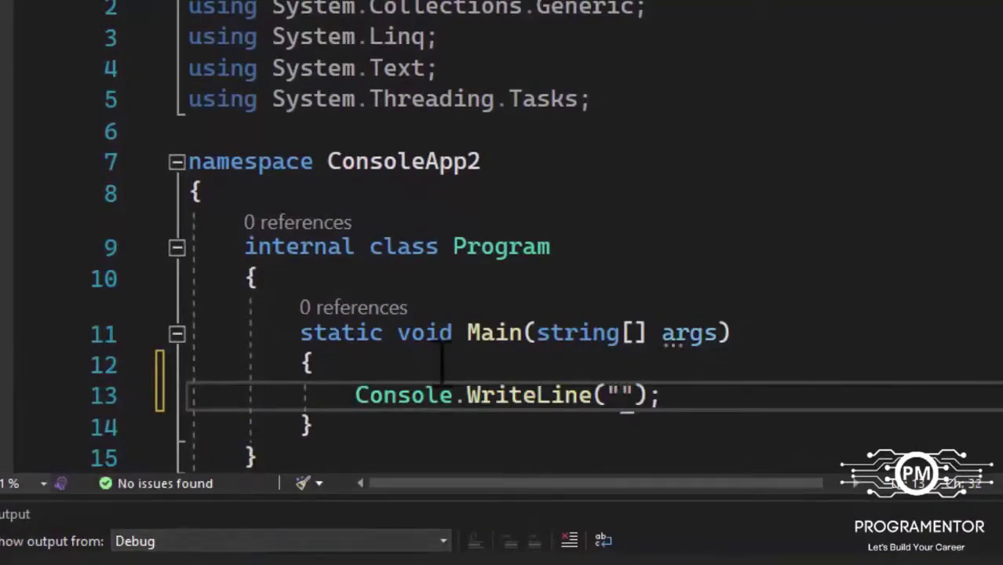
{"action": "type", "text": "Adil"}
Add the statement Console.ReadLine(); on a new line below the WriteLine statement in Main
{"action": "left_click", "coordinate": [788, 395]}
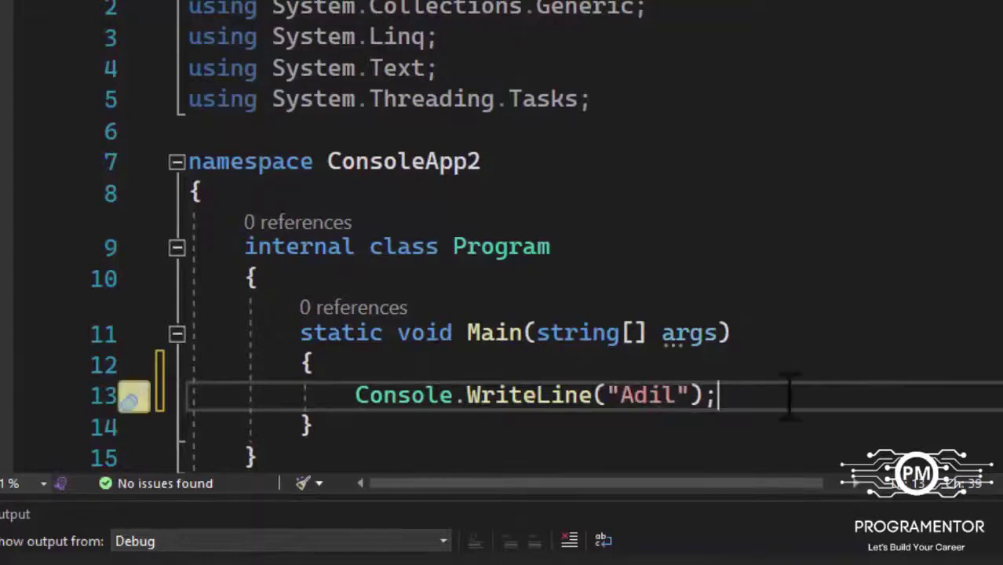
{"action": "key", "text": "Return"}
{"action": "type", "text": "console"}
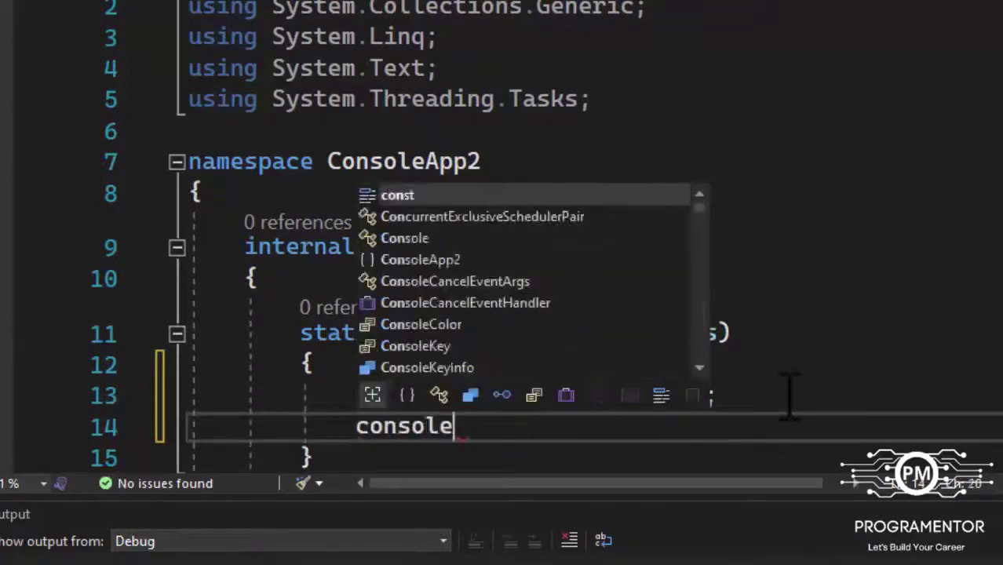
{"action": "type", "text": ".read"}
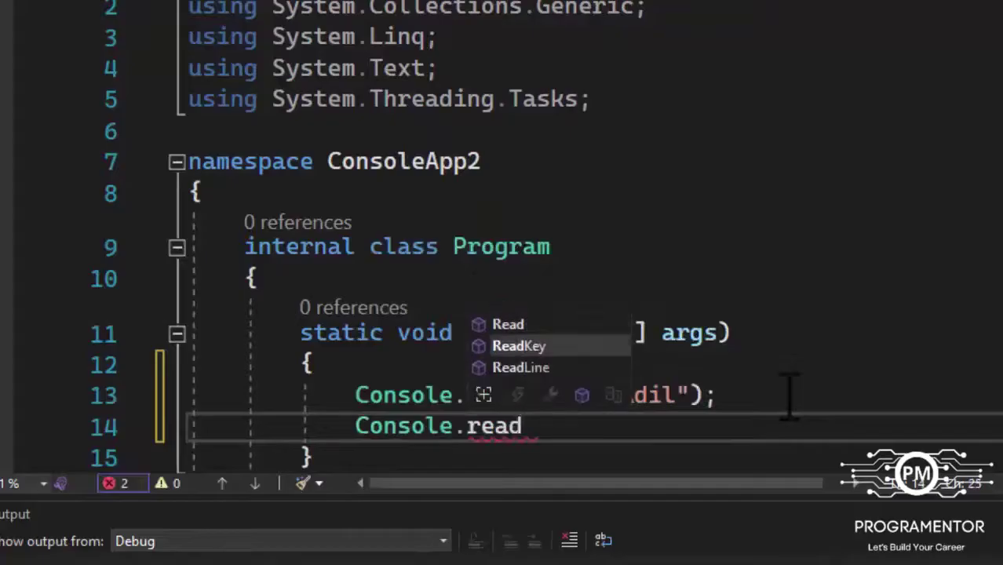
{"action": "key", "text": "Down"}
{"action": "key", "text": "Tab"}
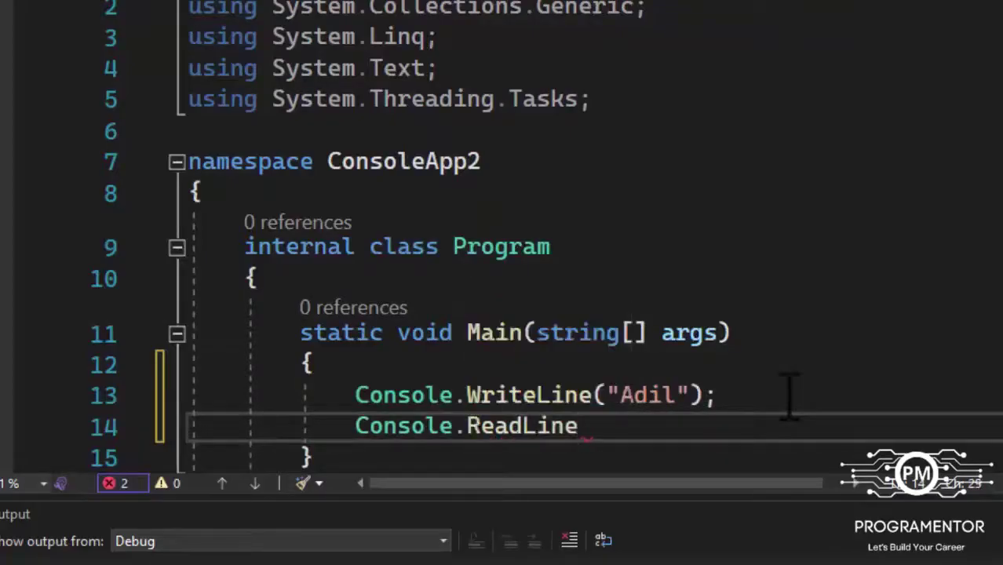
{"action": "type", "text": "();"}
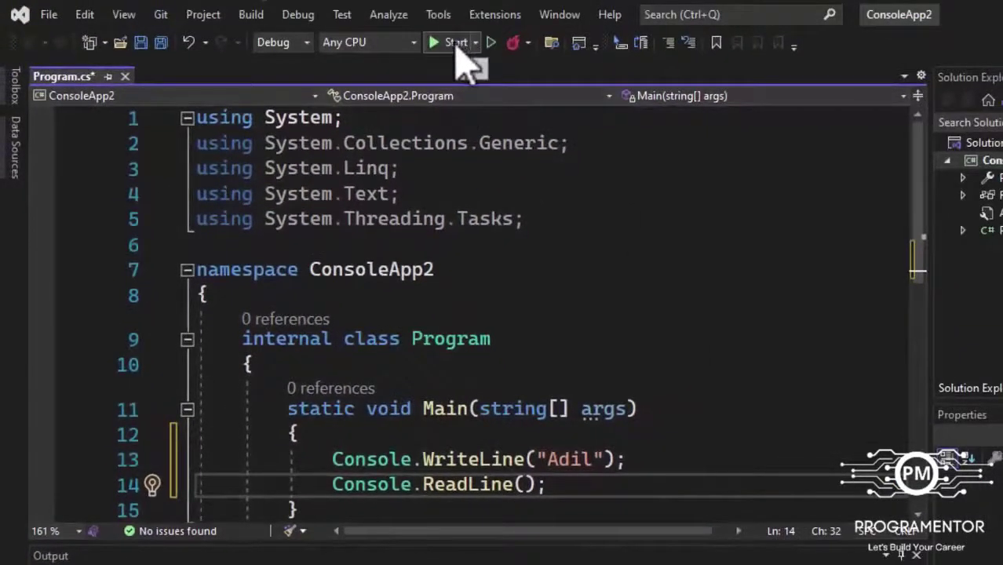
Run ConsoleApp2 with debugging, close its console window and return to the Program.cs code
{"action": "left_click", "coordinate": [458, 42]}
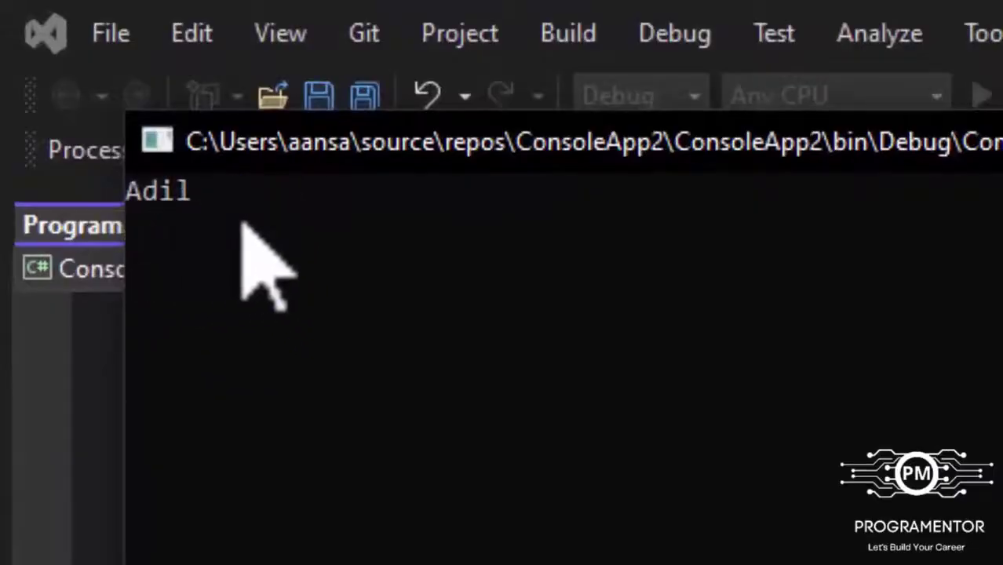
{"action": "left_click", "coordinate": [1000, 142]}
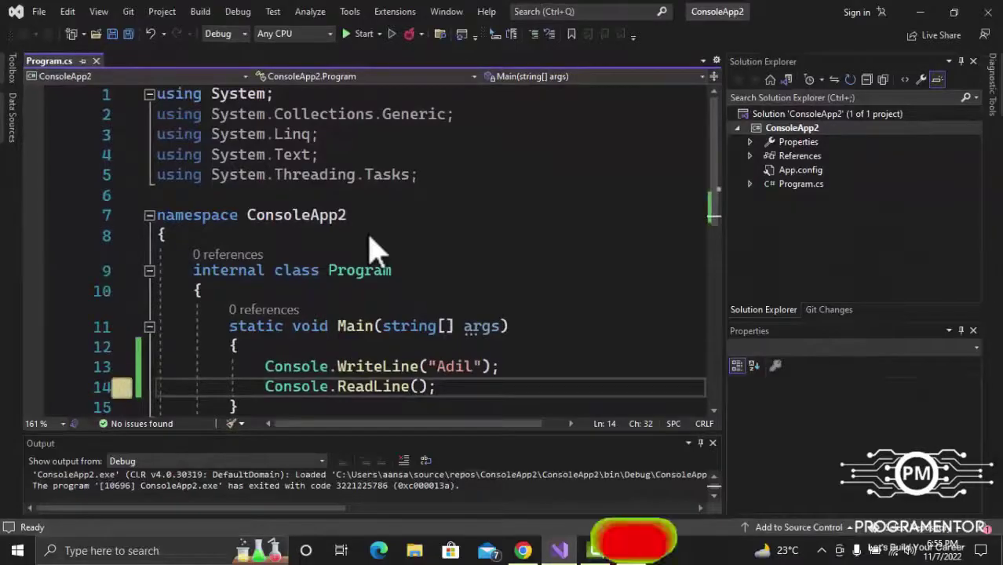
{"action": "left_click", "coordinate": [422, 294]}
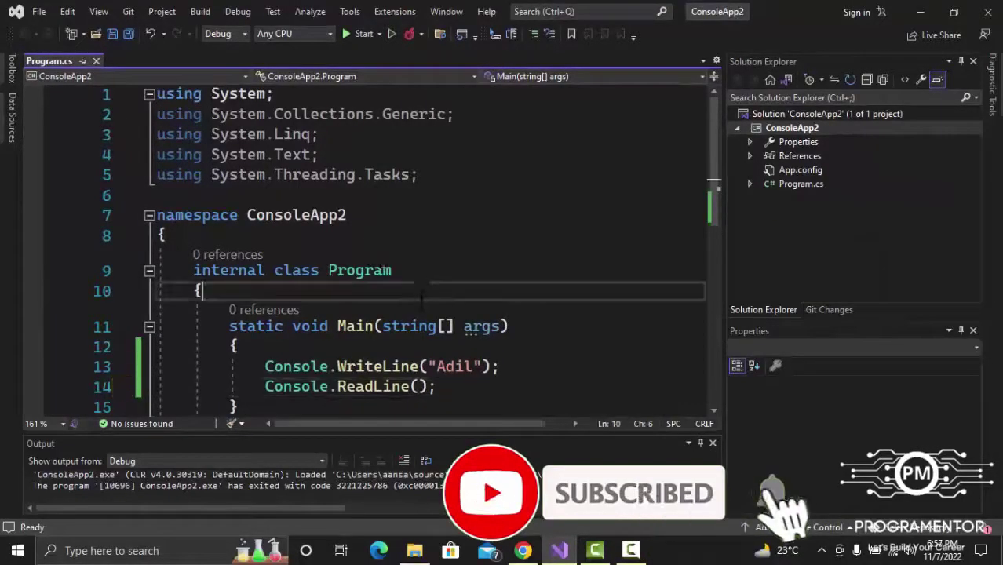